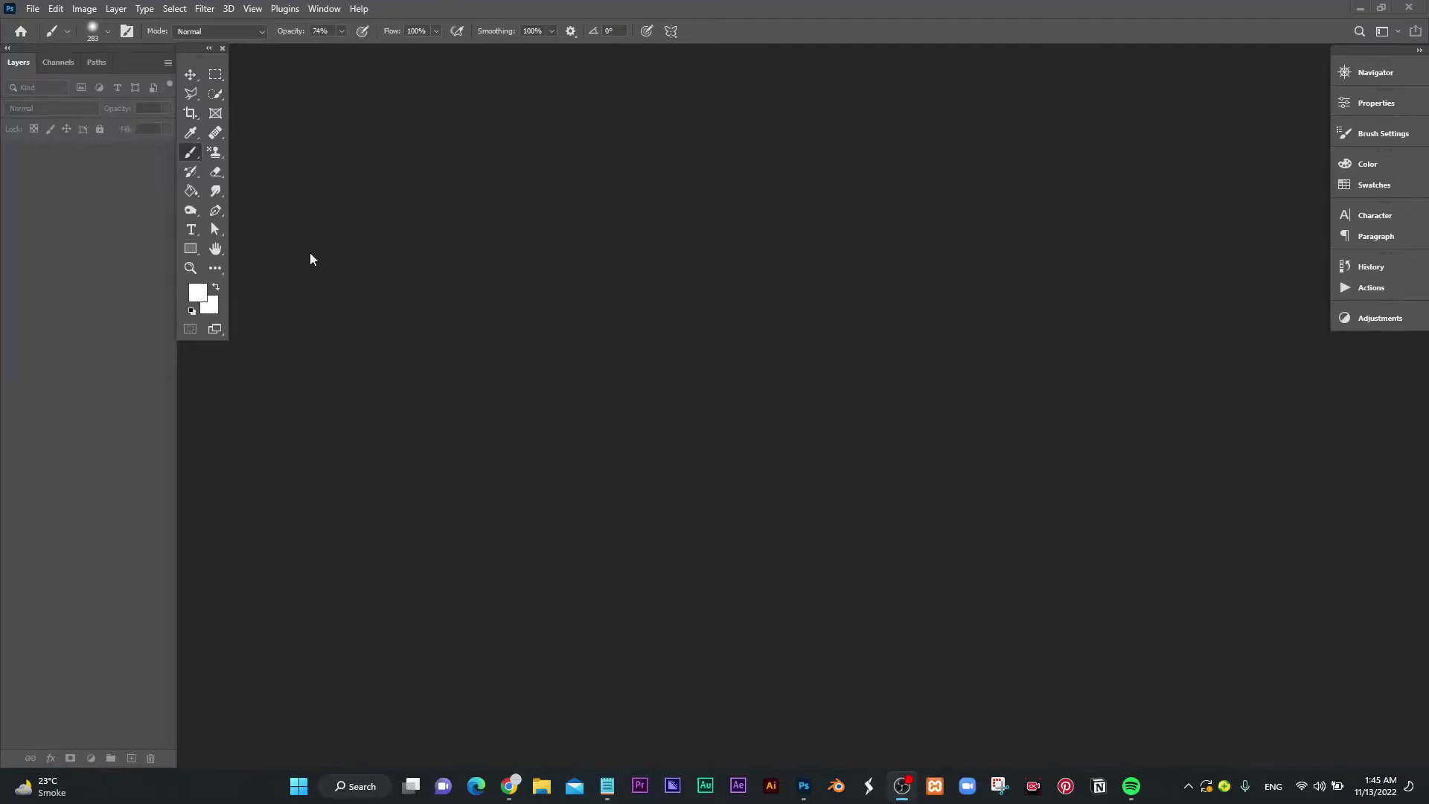
- Open the photo pexels-leah-kelley-446342.jpg from the Downloads folder
left_click(37, 9)
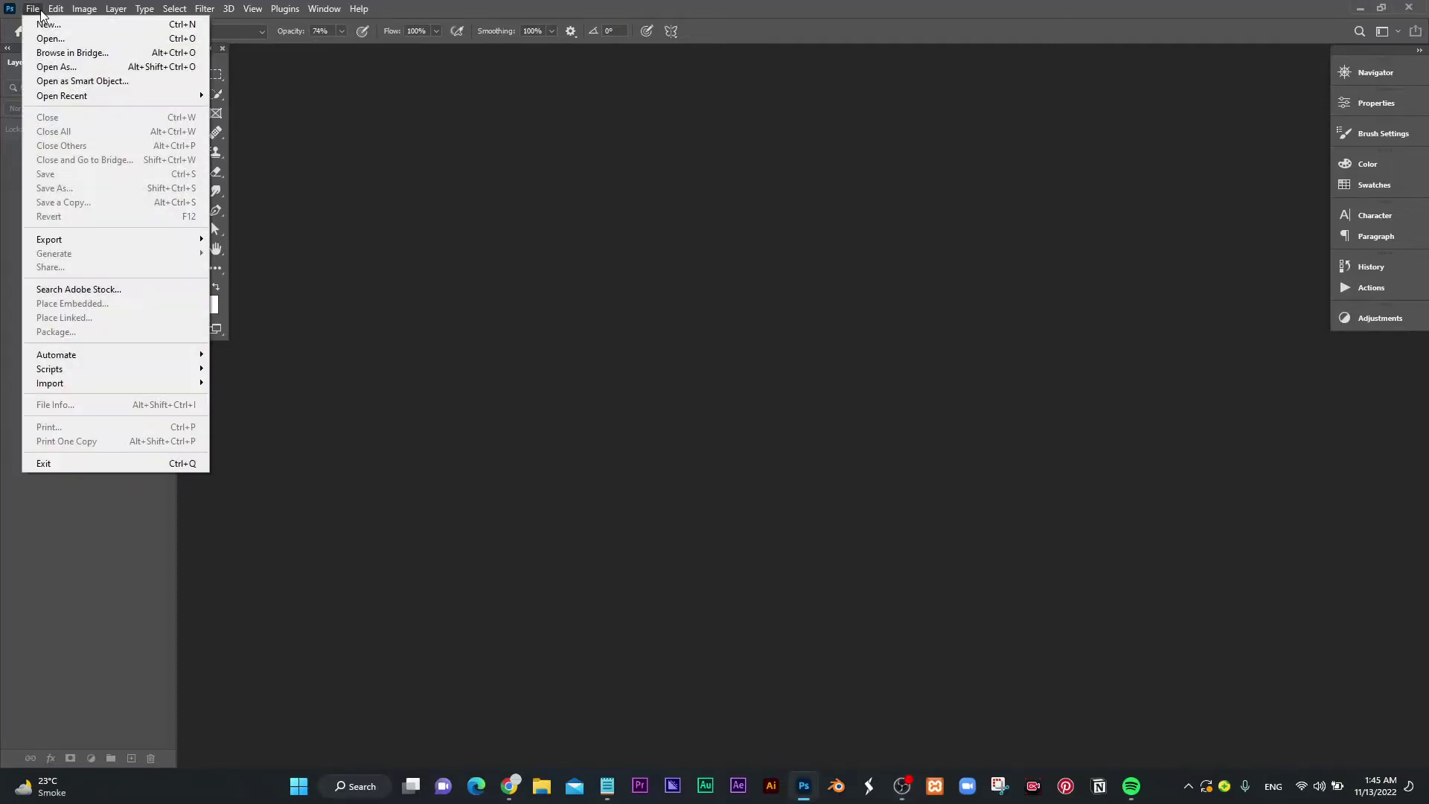
left_click(46, 38)
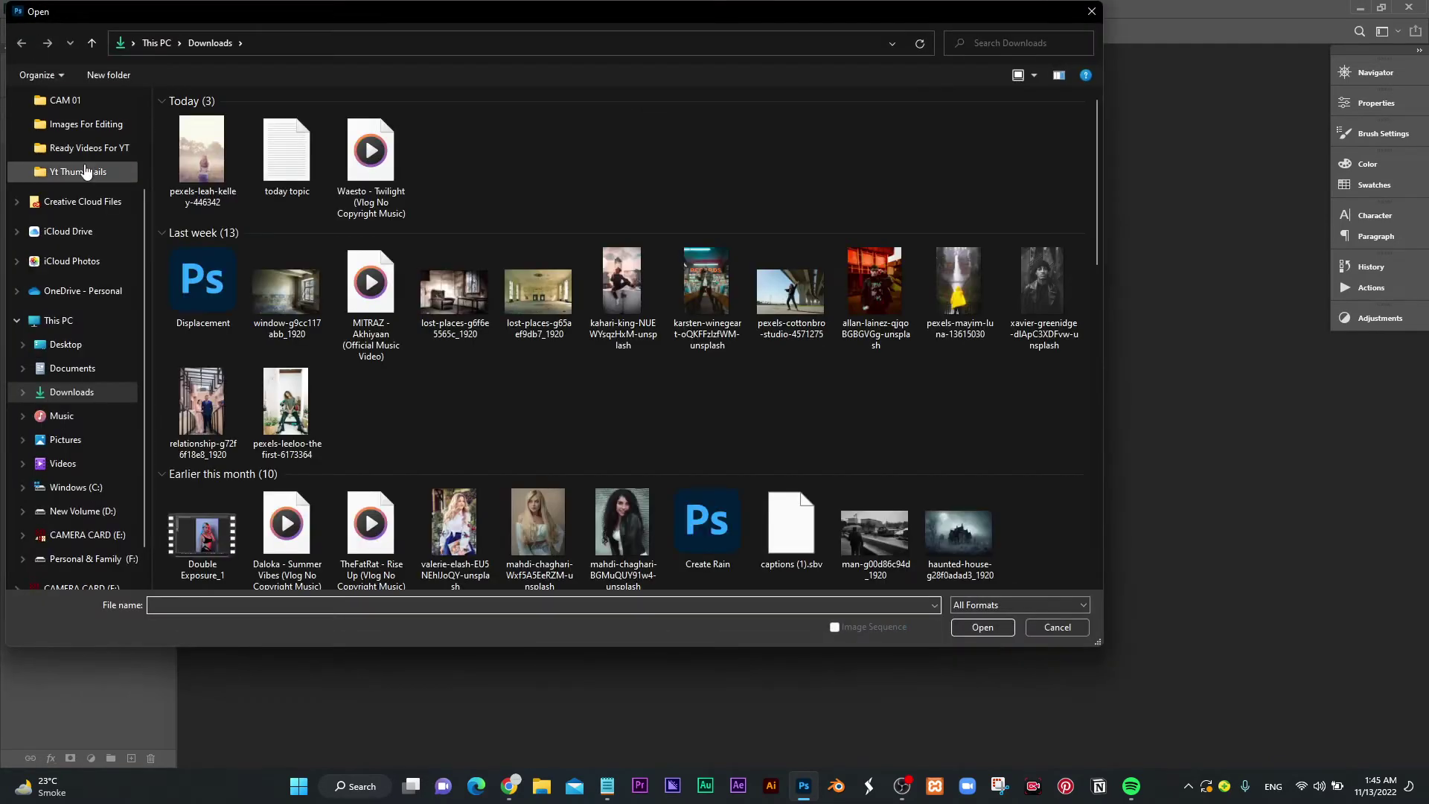
double_click(197, 153)
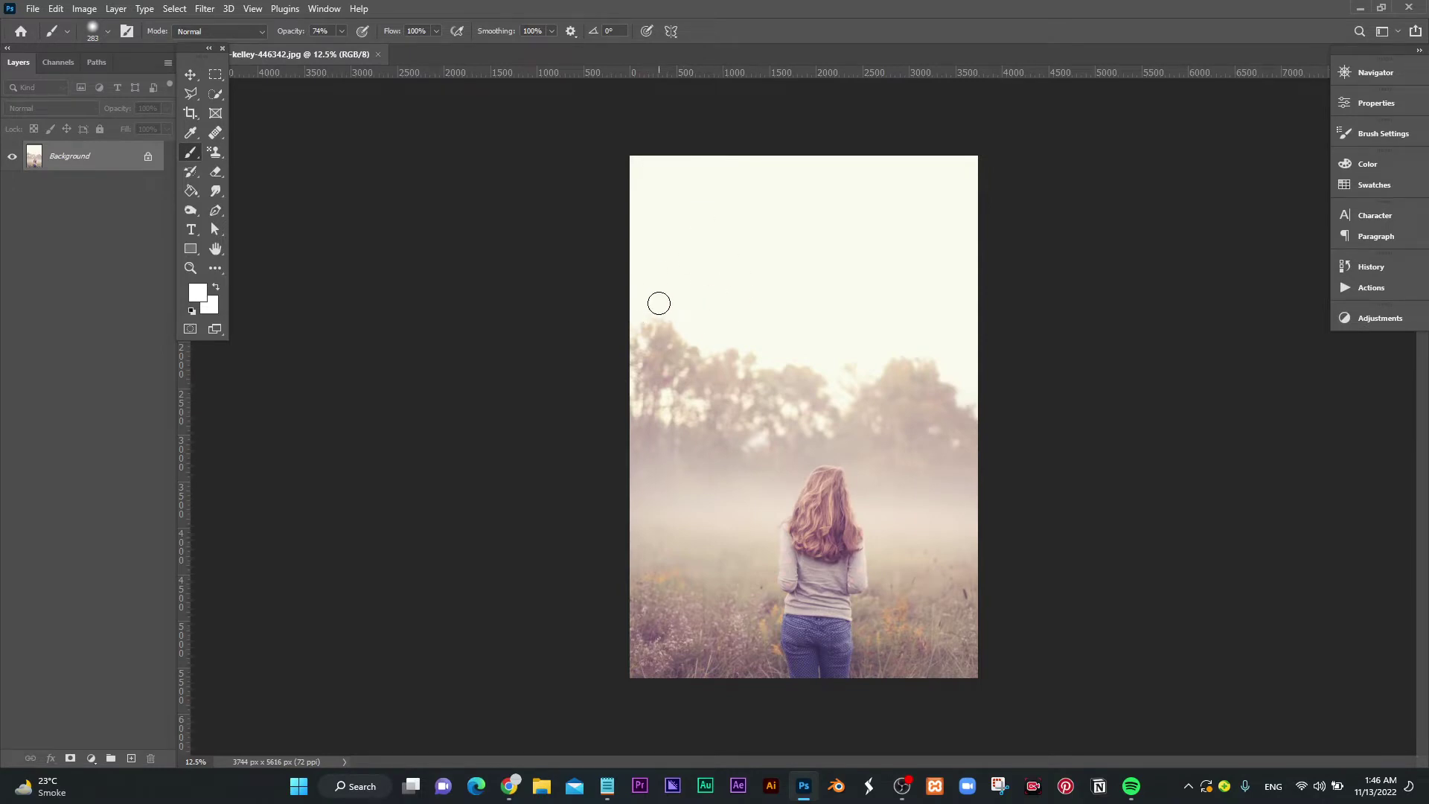
- Use the Navigator panel and Zoom tool to zoom in closely on the girl's hair
left_click(1404, 73)
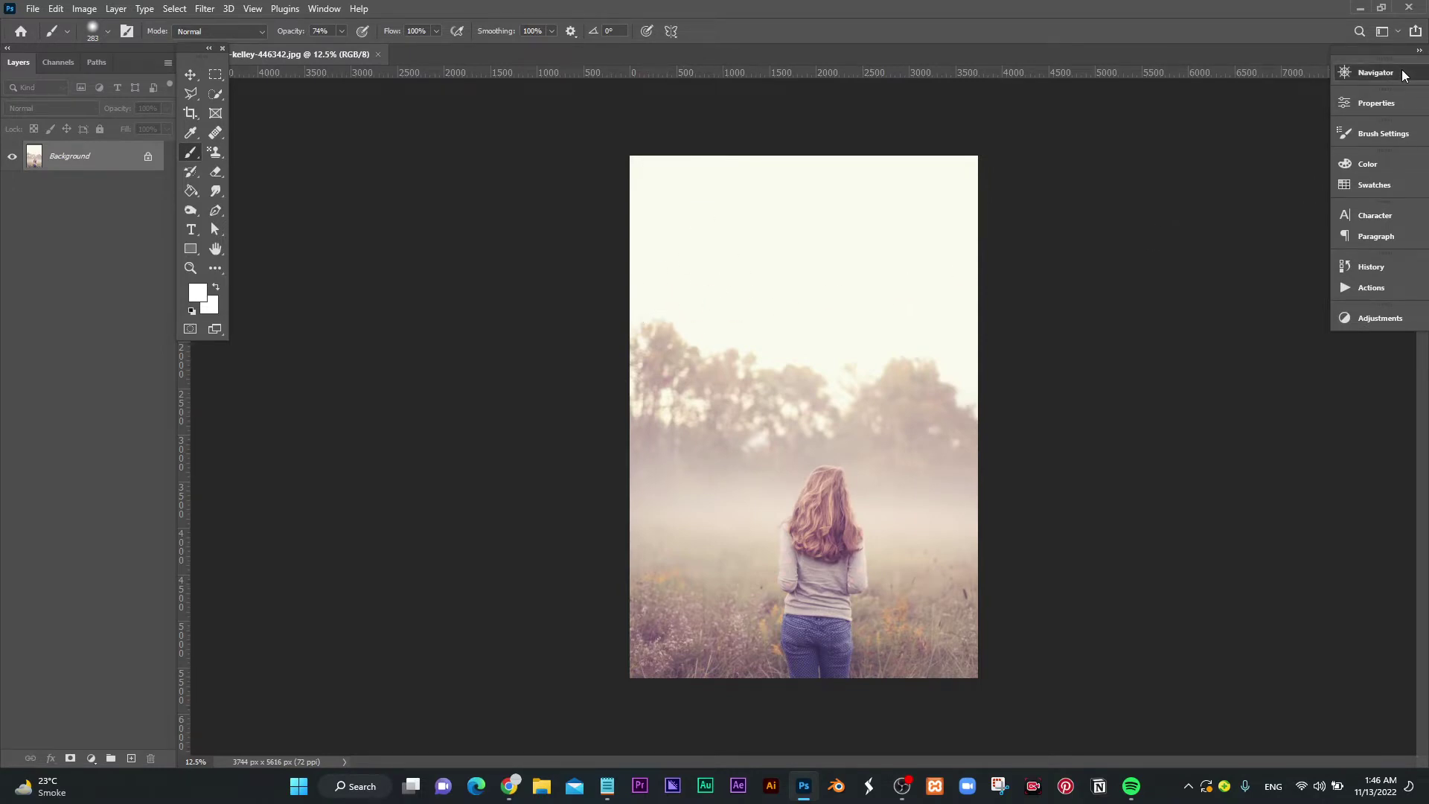
left_click(1308, 218)
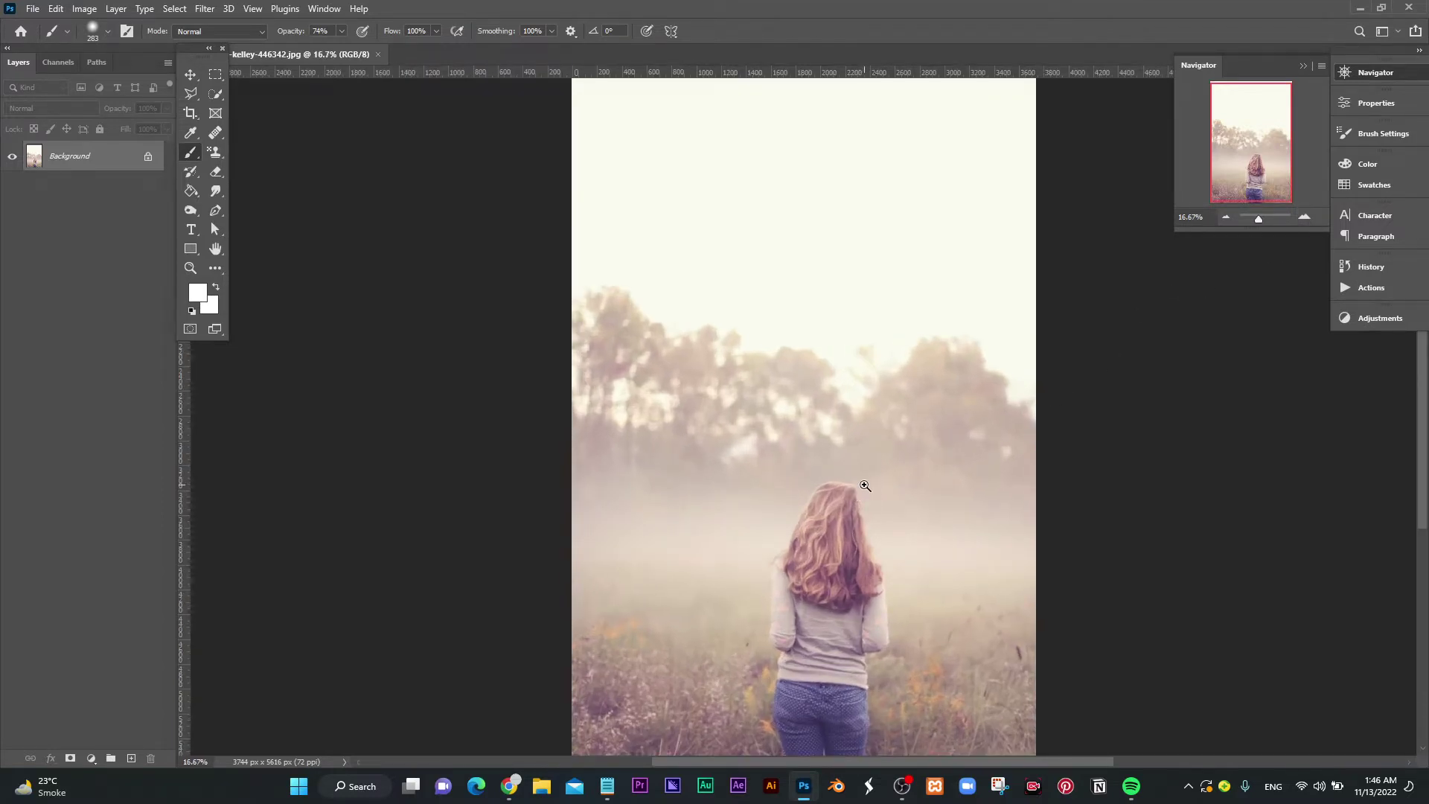
left_click_drag(870, 487, 897, 479)
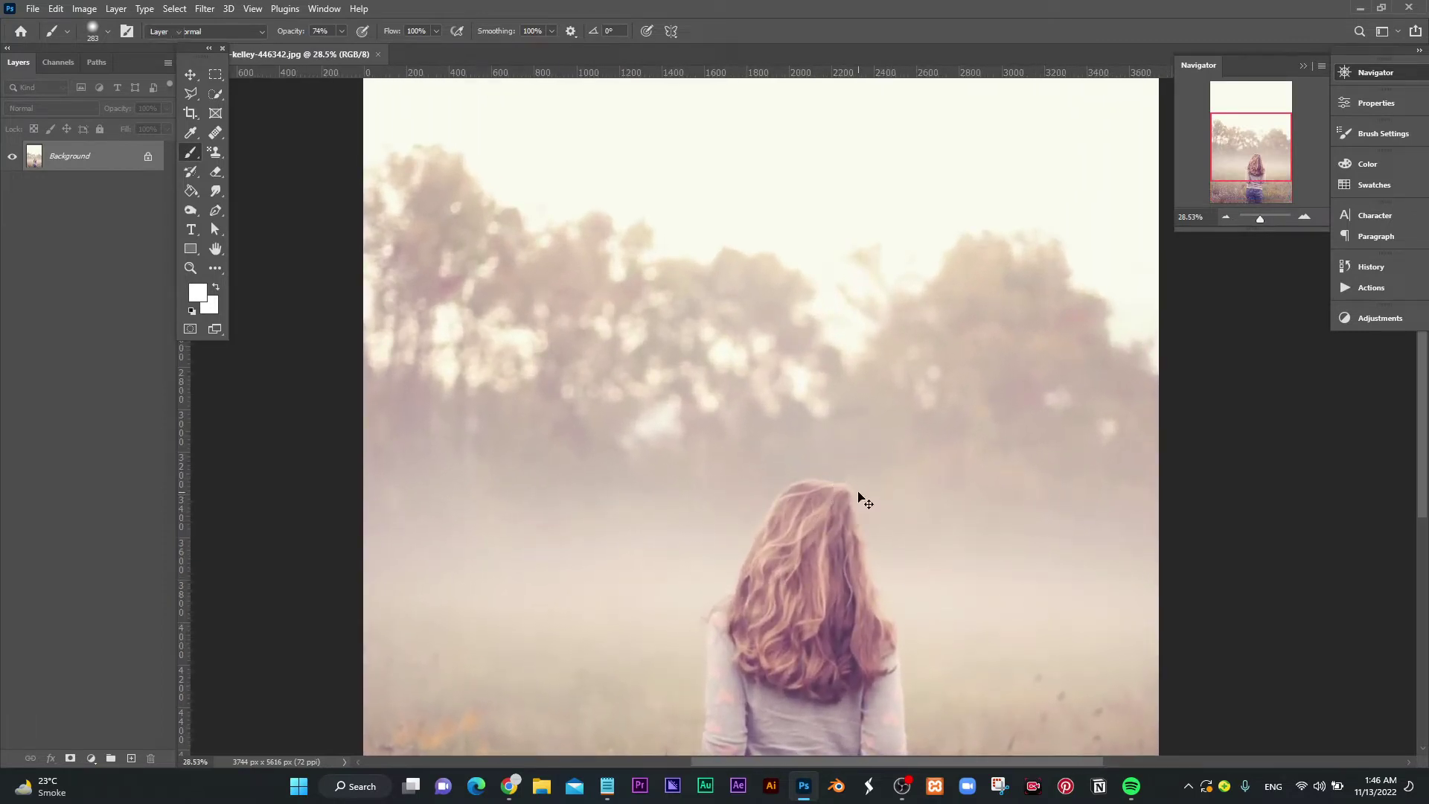
- Undo an accidental move of the photo and pan the view down to the girl's jeans
key("v")
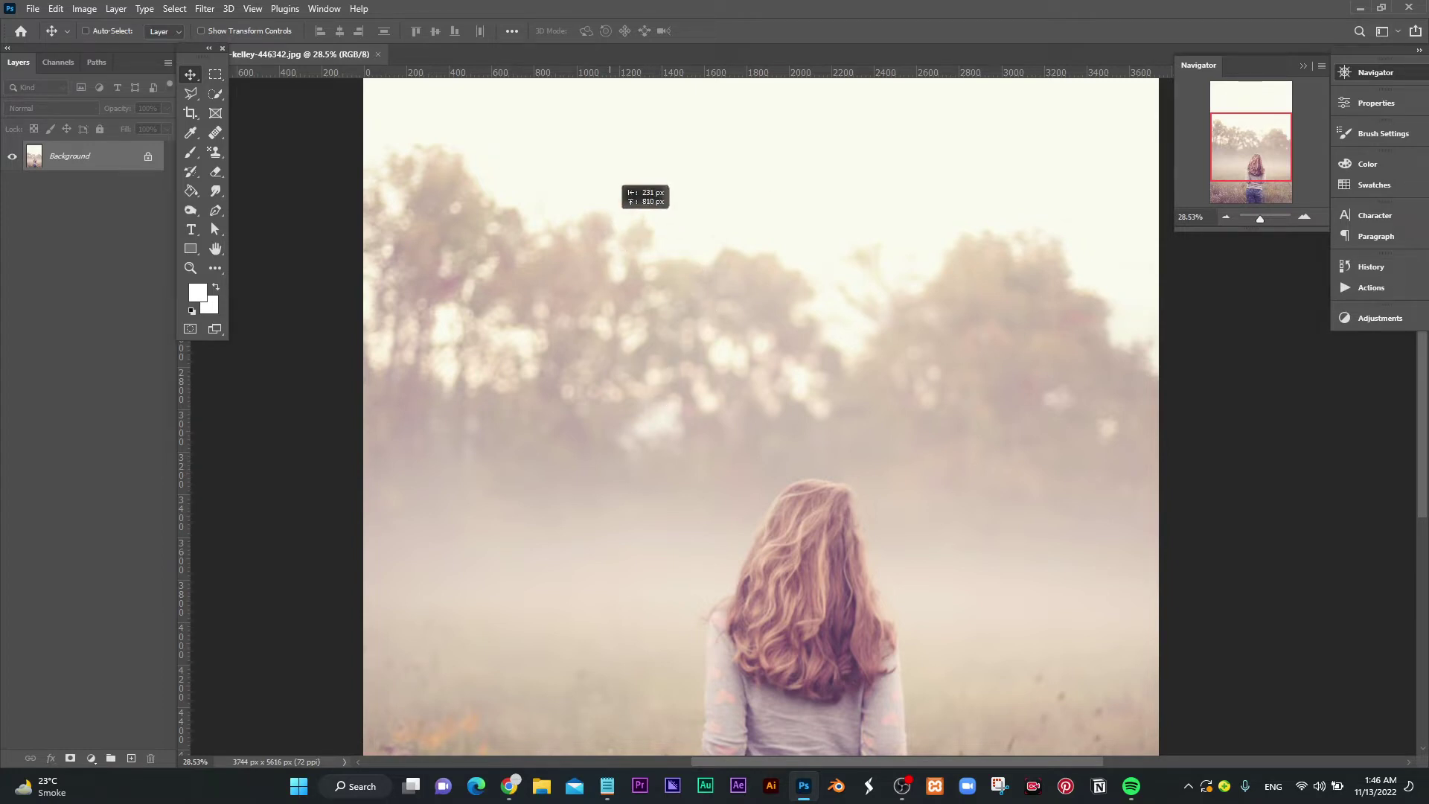
left_click_drag(659, 352, 611, 181)
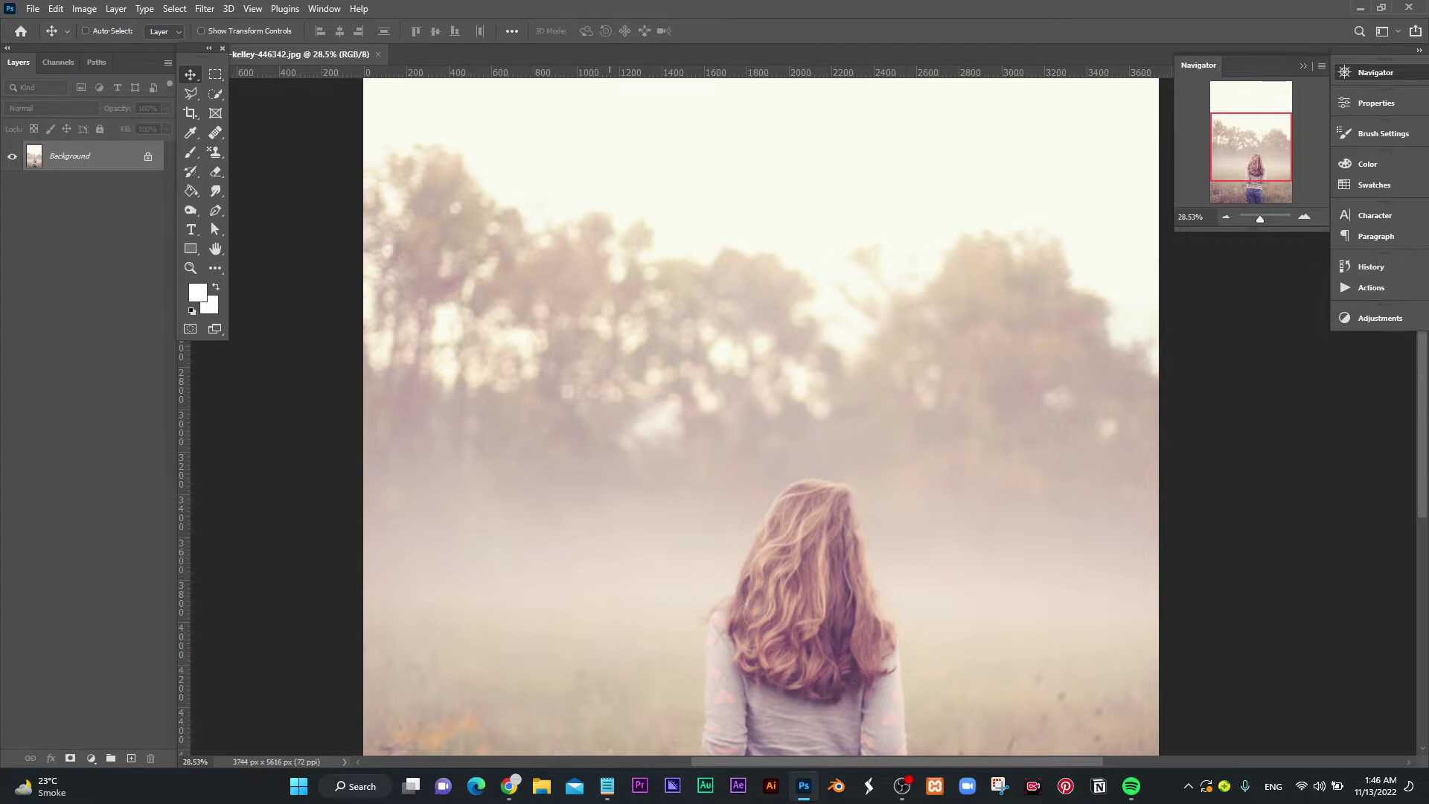
key("ctrl+z")
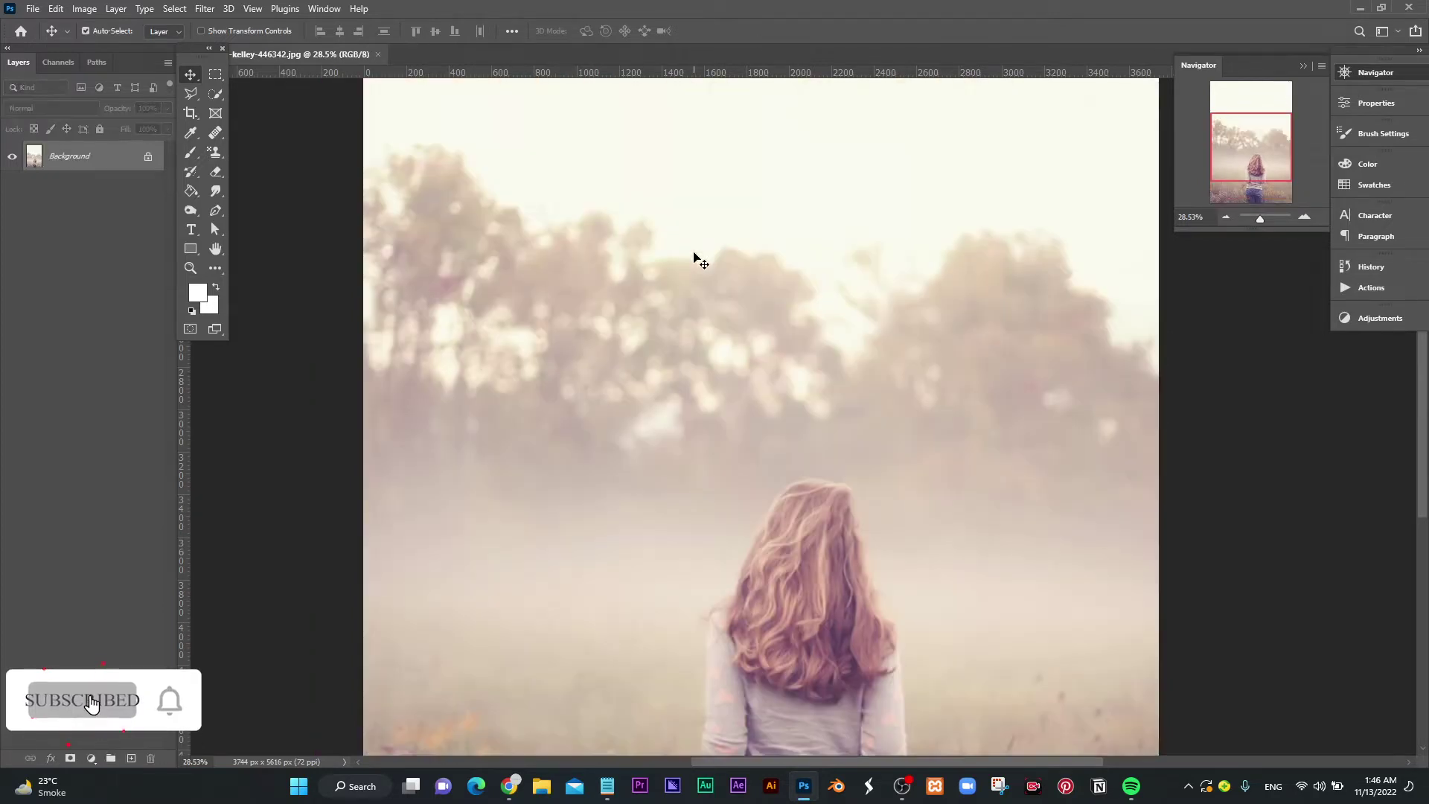
left_click_drag(743, 358, 727, 156)
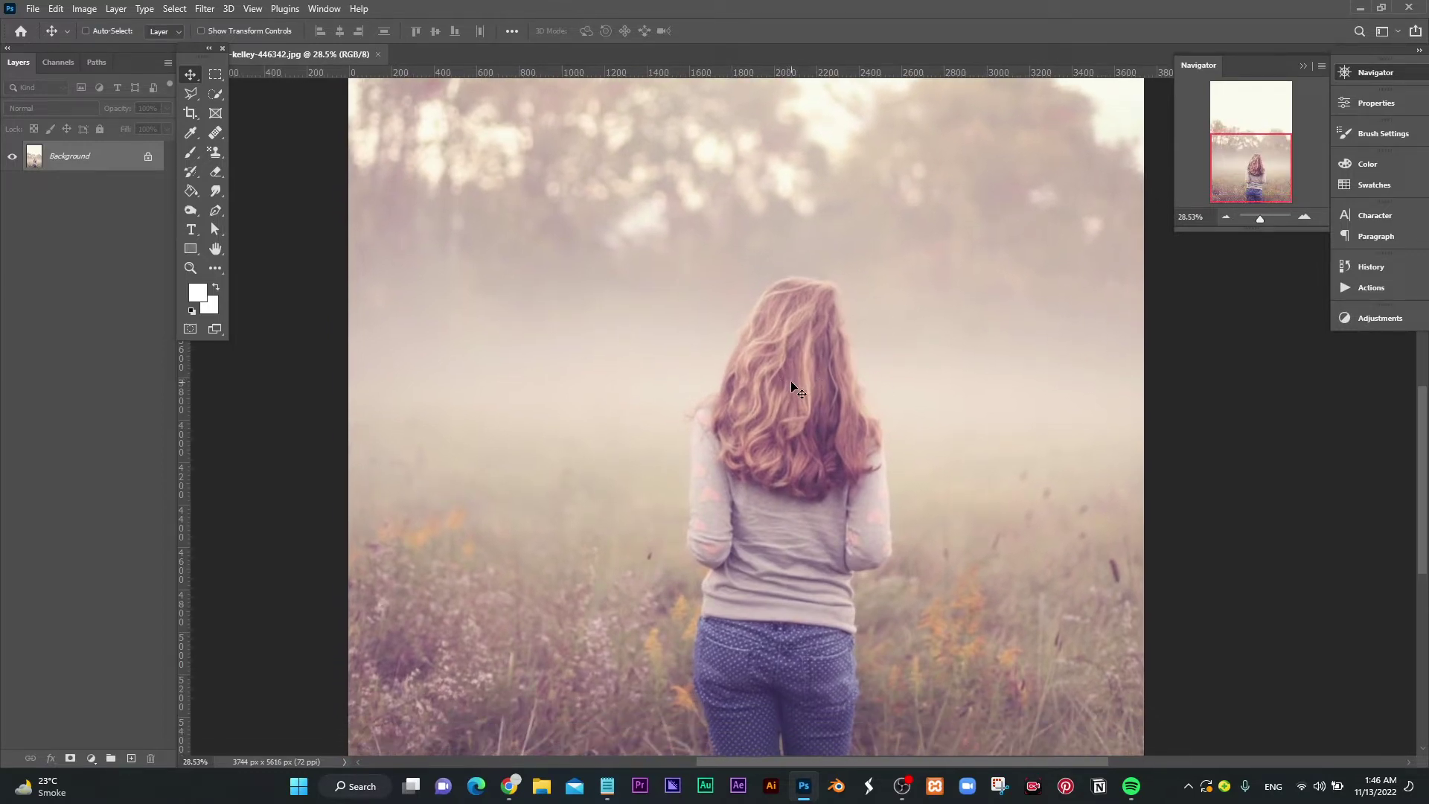
- Paint a Quick Selection at brush size 68 over the hair from crown to ends
left_click(215, 95)
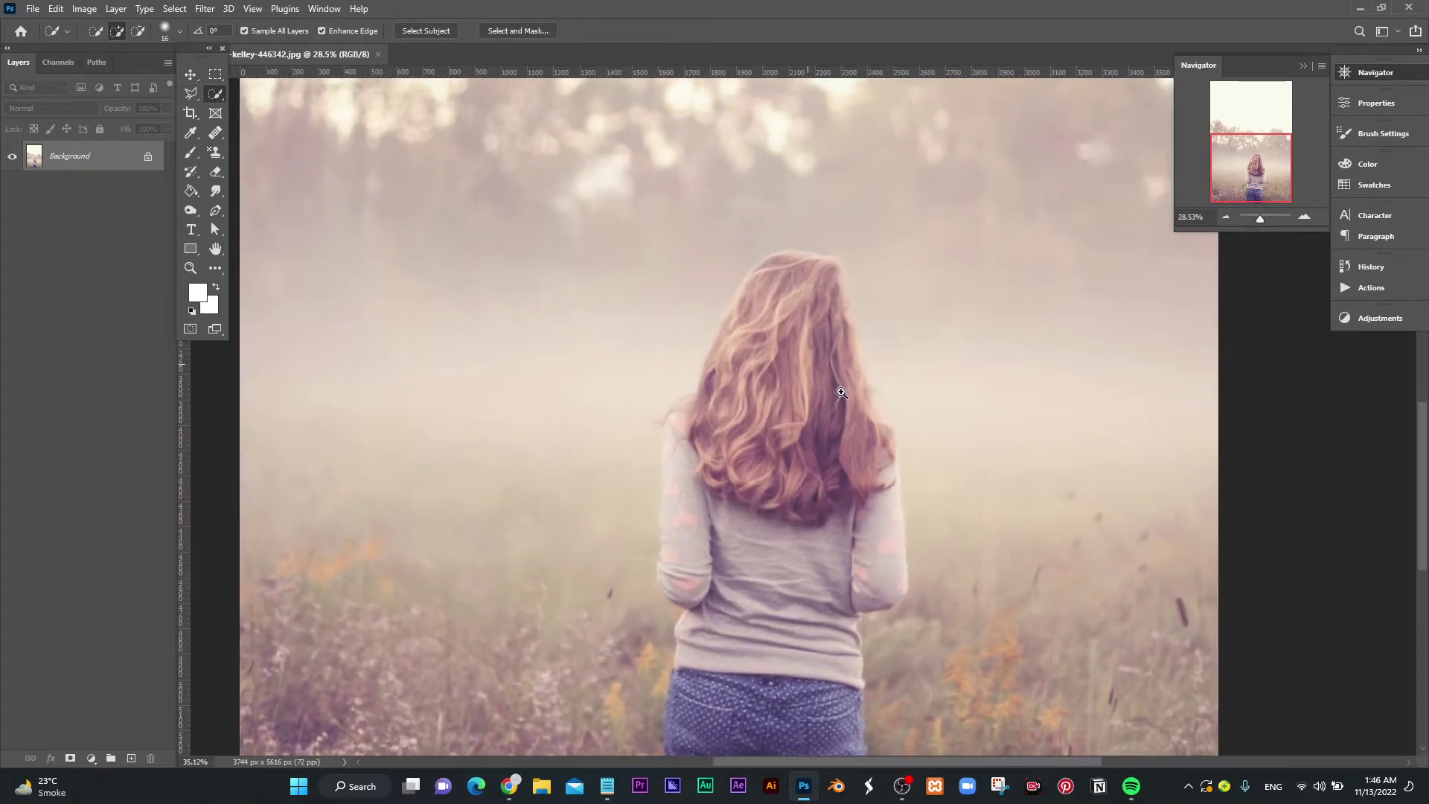
mouse_move(834, 393)
left_mouse_down()
mouse_move(871, 383)
mouse_move(855, 387)
left_mouse_up()
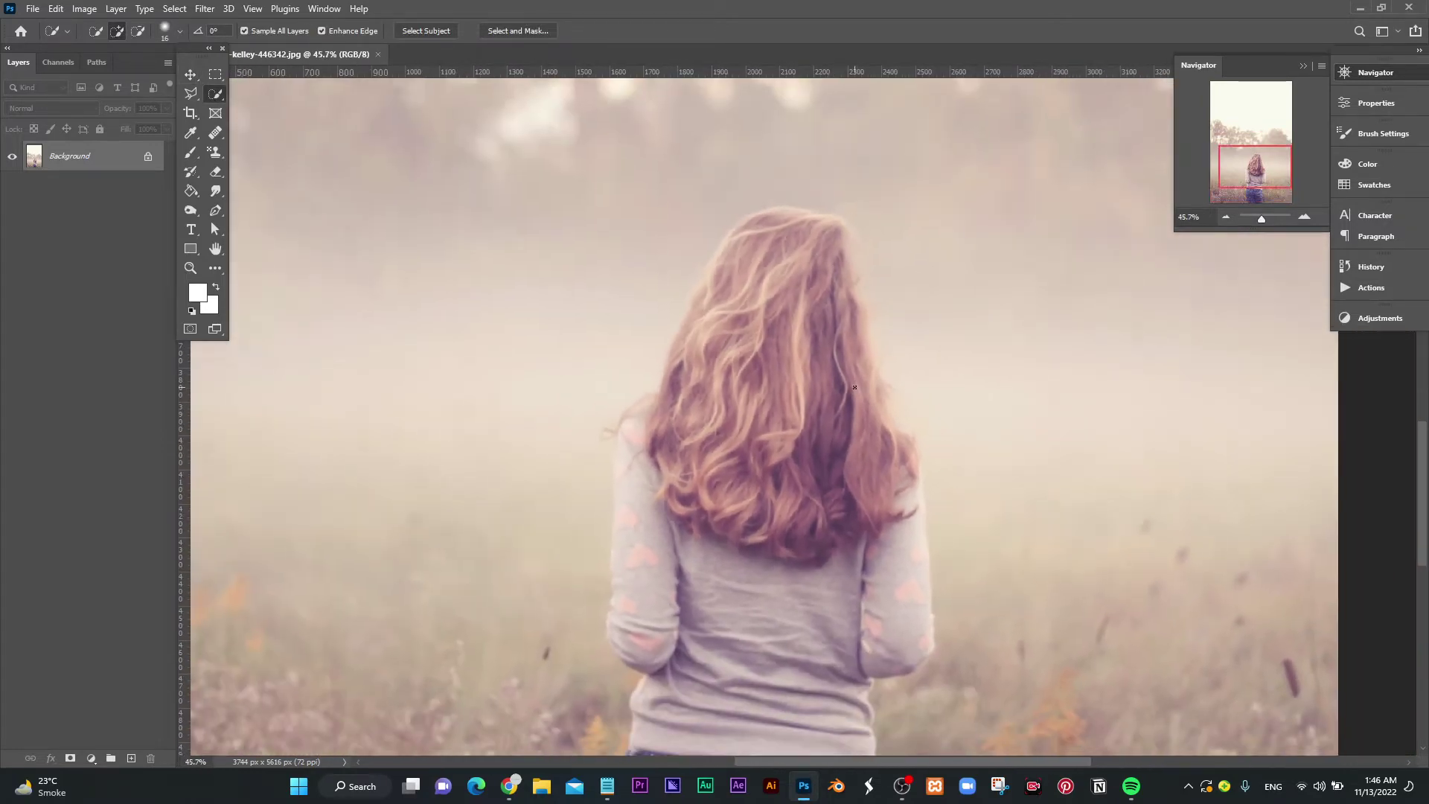
right_click(771, 259, "alt")
mouse_move(774, 249)
left_mouse_down()
mouse_move(734, 414)
mouse_move(870, 442)
mouse_move(750, 497)
mouse_move(702, 499)
left_mouse_up()
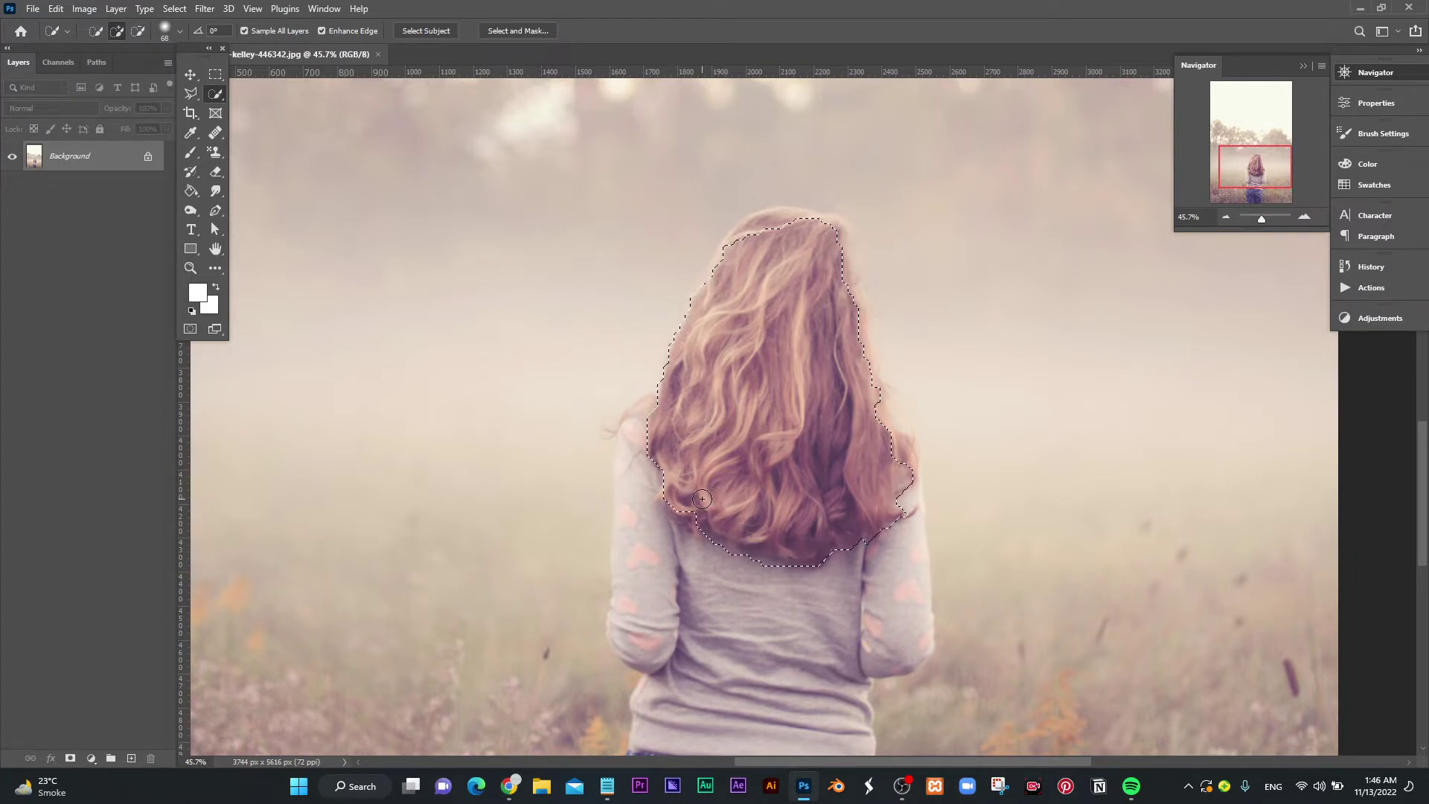
left_click_drag(702, 499, 742, 559)
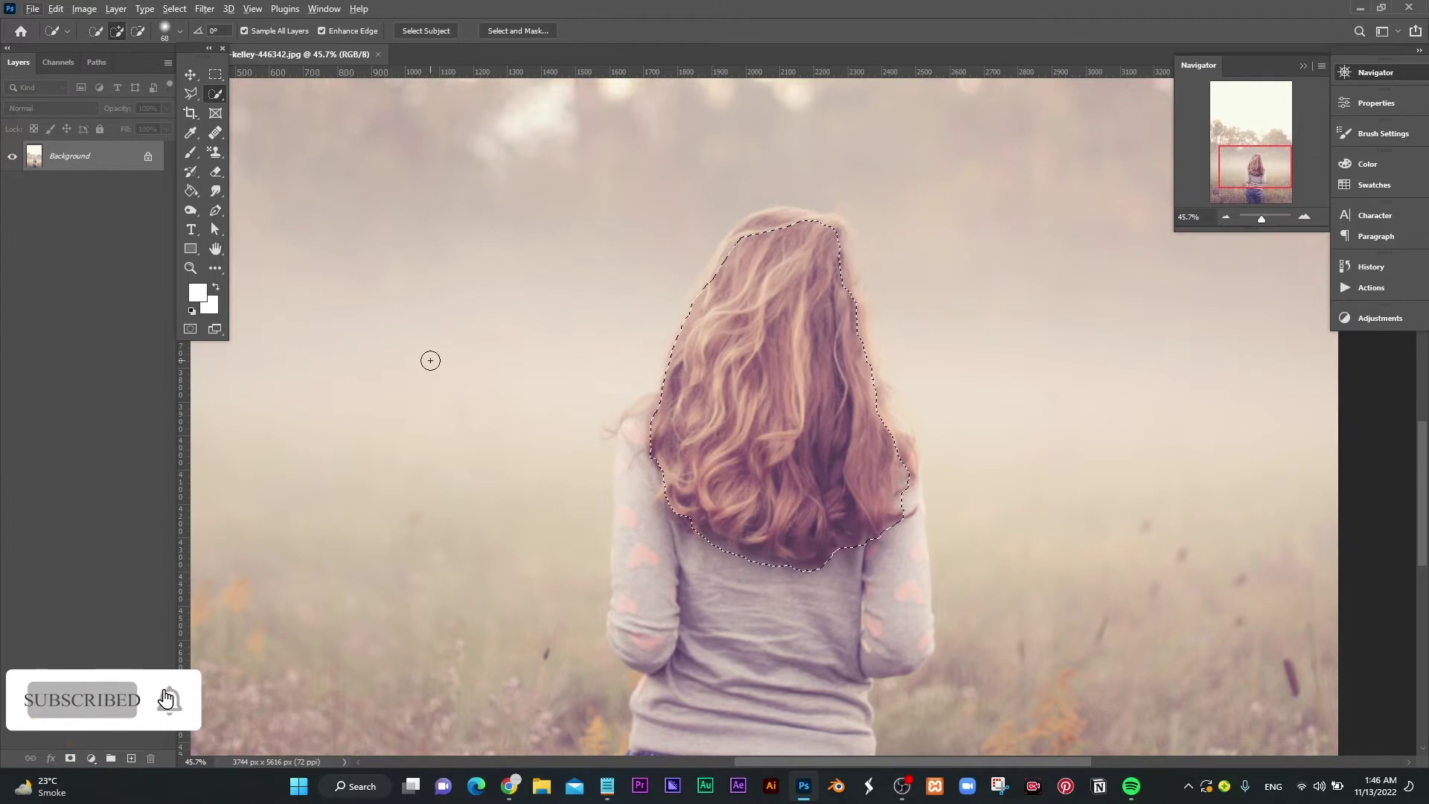
- Refine the hair selection: trim off the sweater, then add the hair ends and crown
left_click(138, 32)
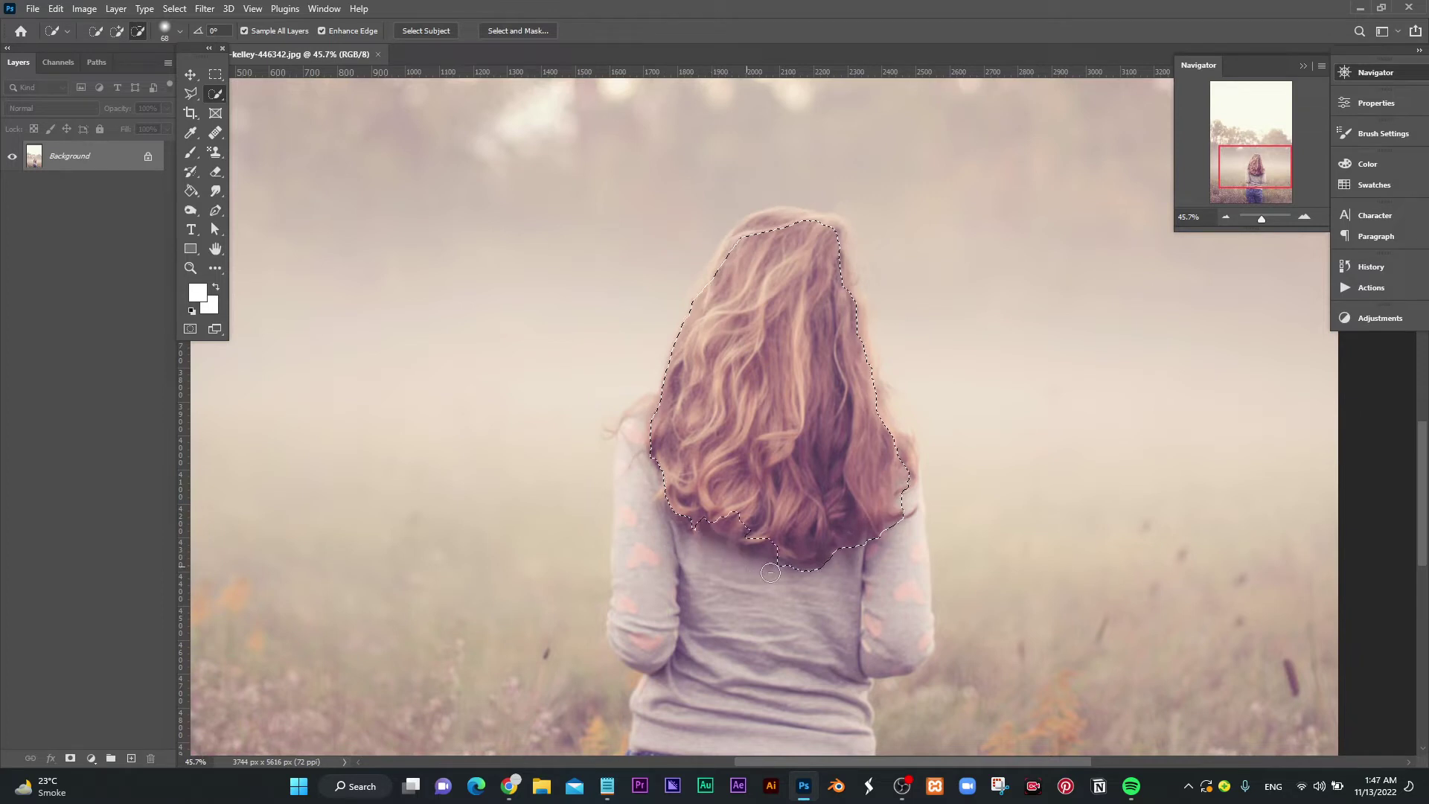
left_click_drag(824, 555, 745, 530)
left_click(117, 31)
left_click_drag(739, 497, 787, 524)
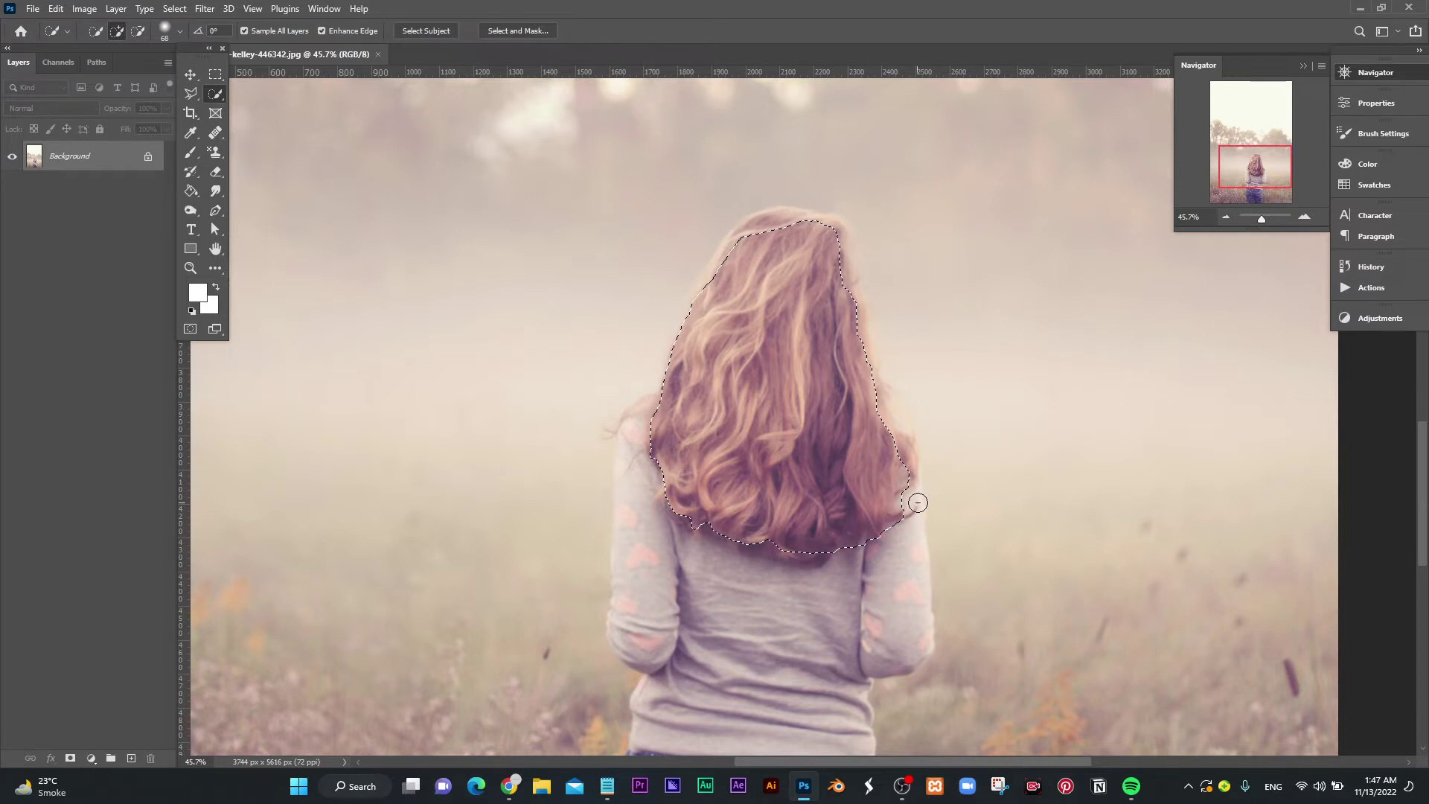
key("alt")
mouse_move(774, 246)
left_mouse_down()
mouse_move(761, 225)
mouse_move(804, 225)
mouse_move(755, 270)
left_mouse_up()
- Copy the selected hair to Layer 1 via Layer Via Copy and check it by toggling layer visibility
right_click(738, 347)
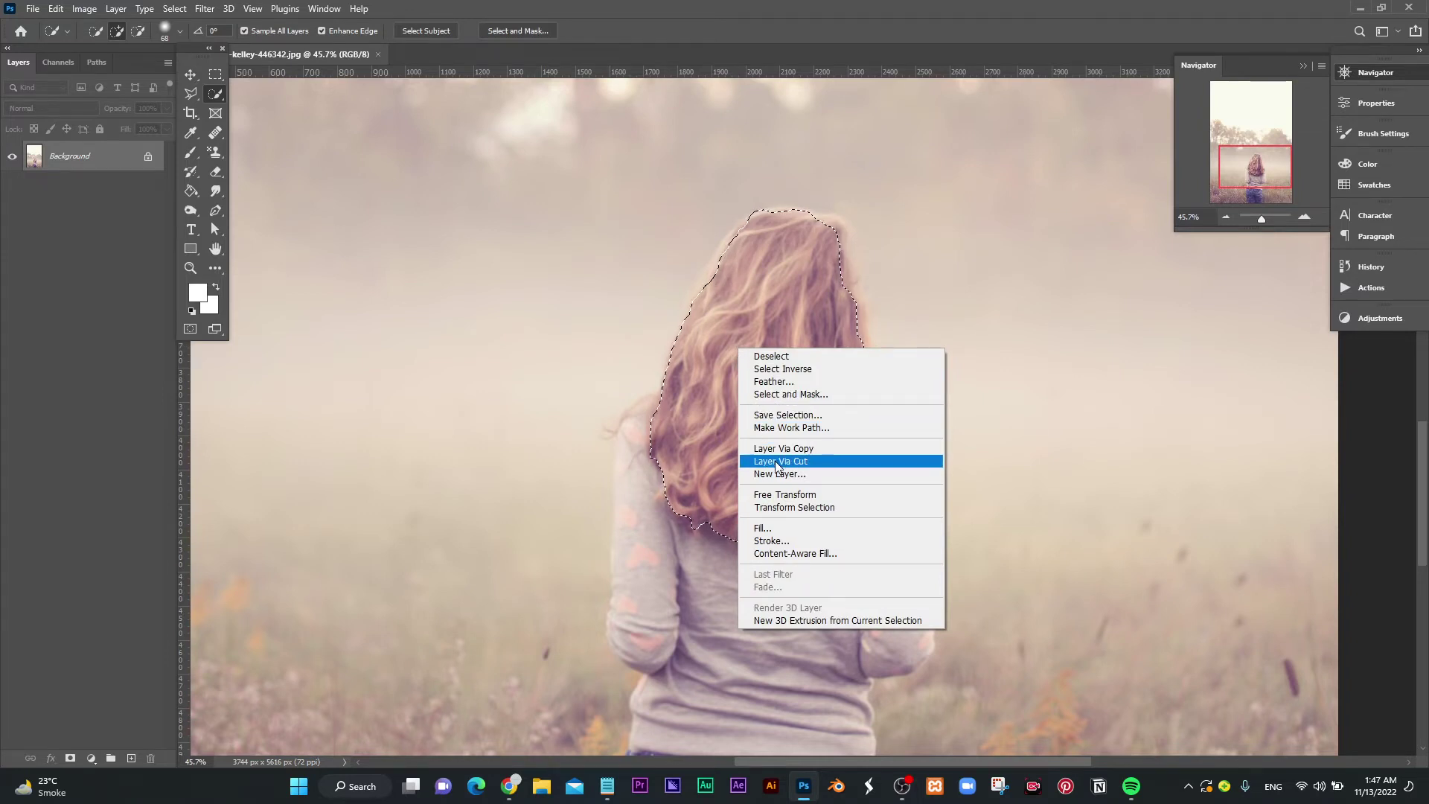
left_click(810, 448)
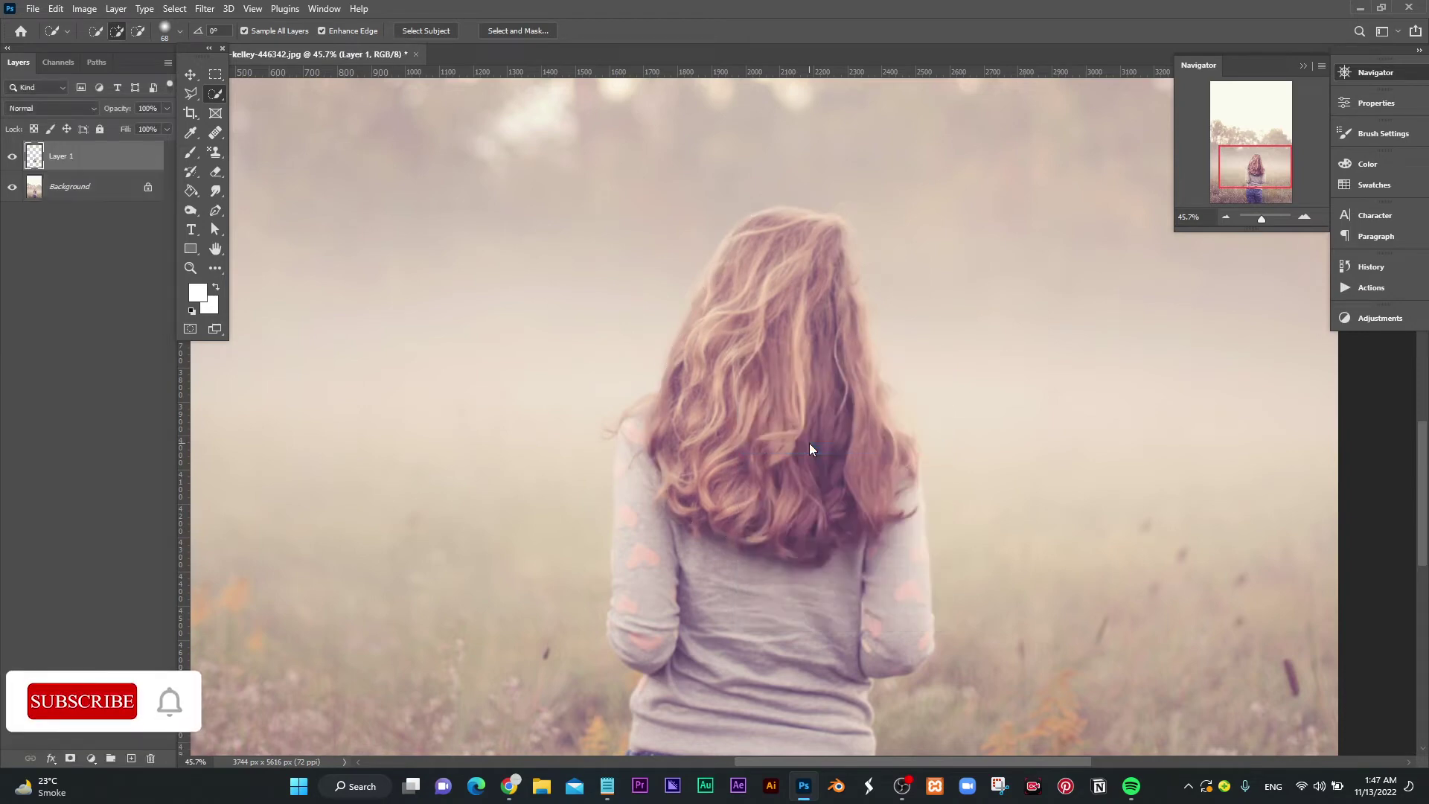
left_click(12, 187)
left_click(12, 158)
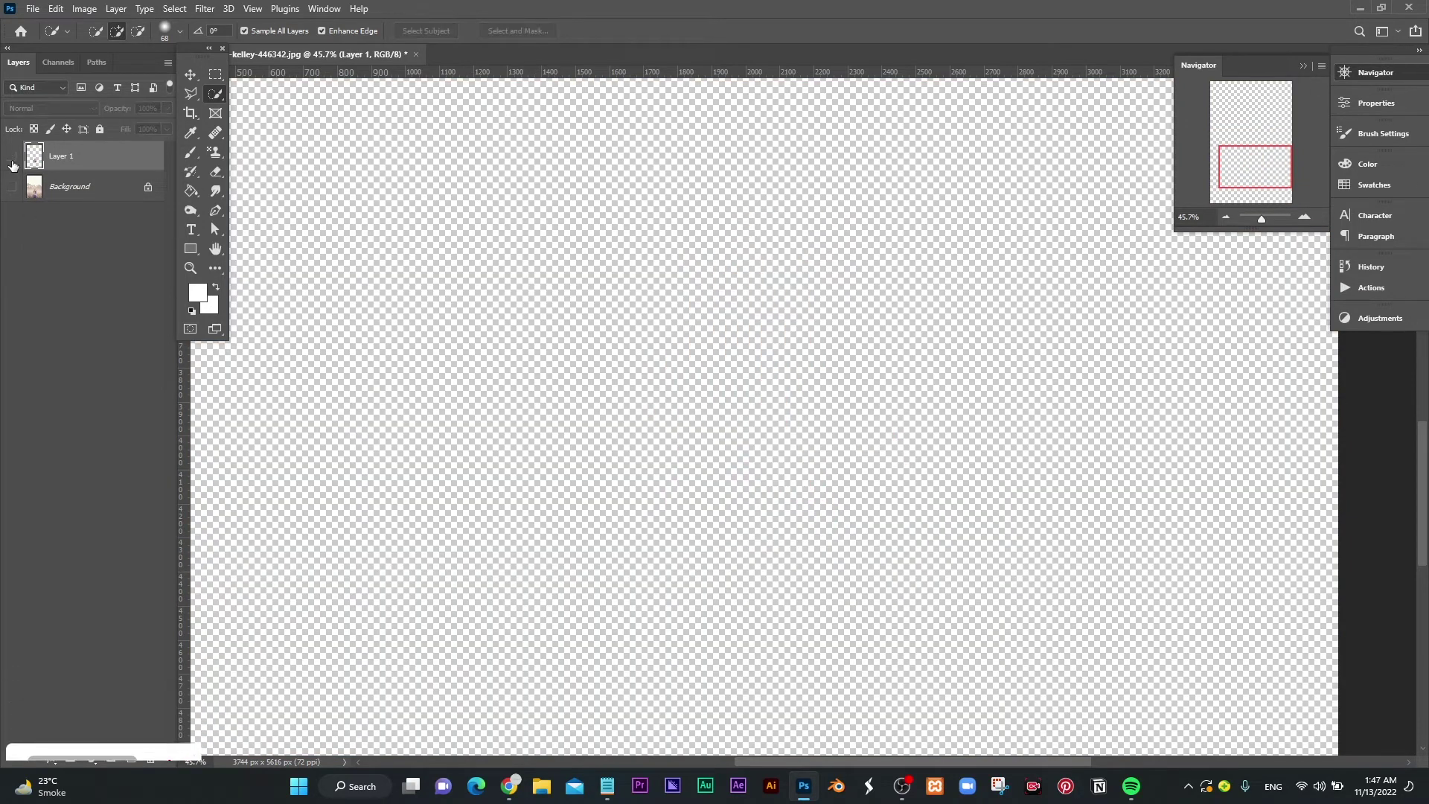
left_click(11, 160)
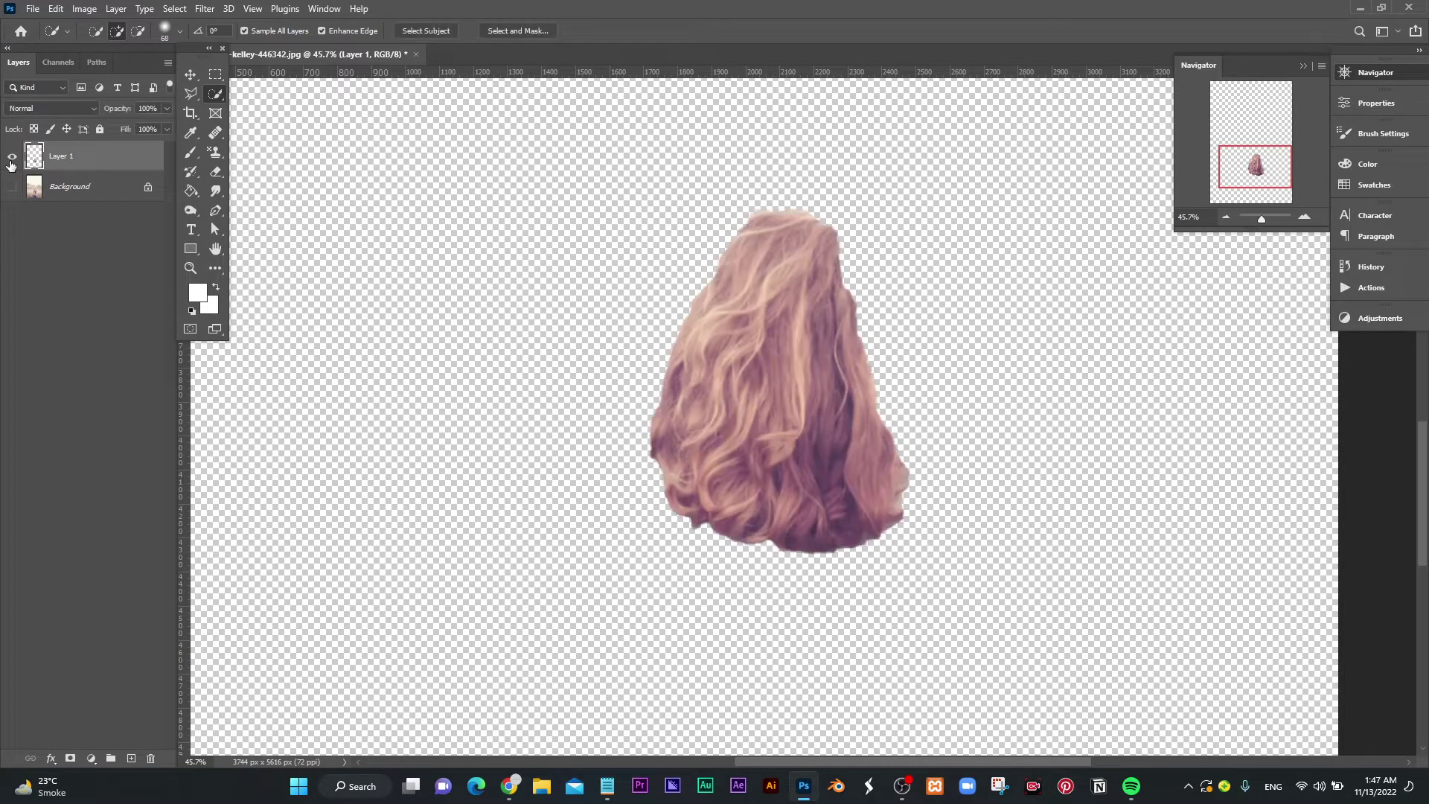
left_click(11, 157)
left_click(11, 158)
left_click(13, 189)
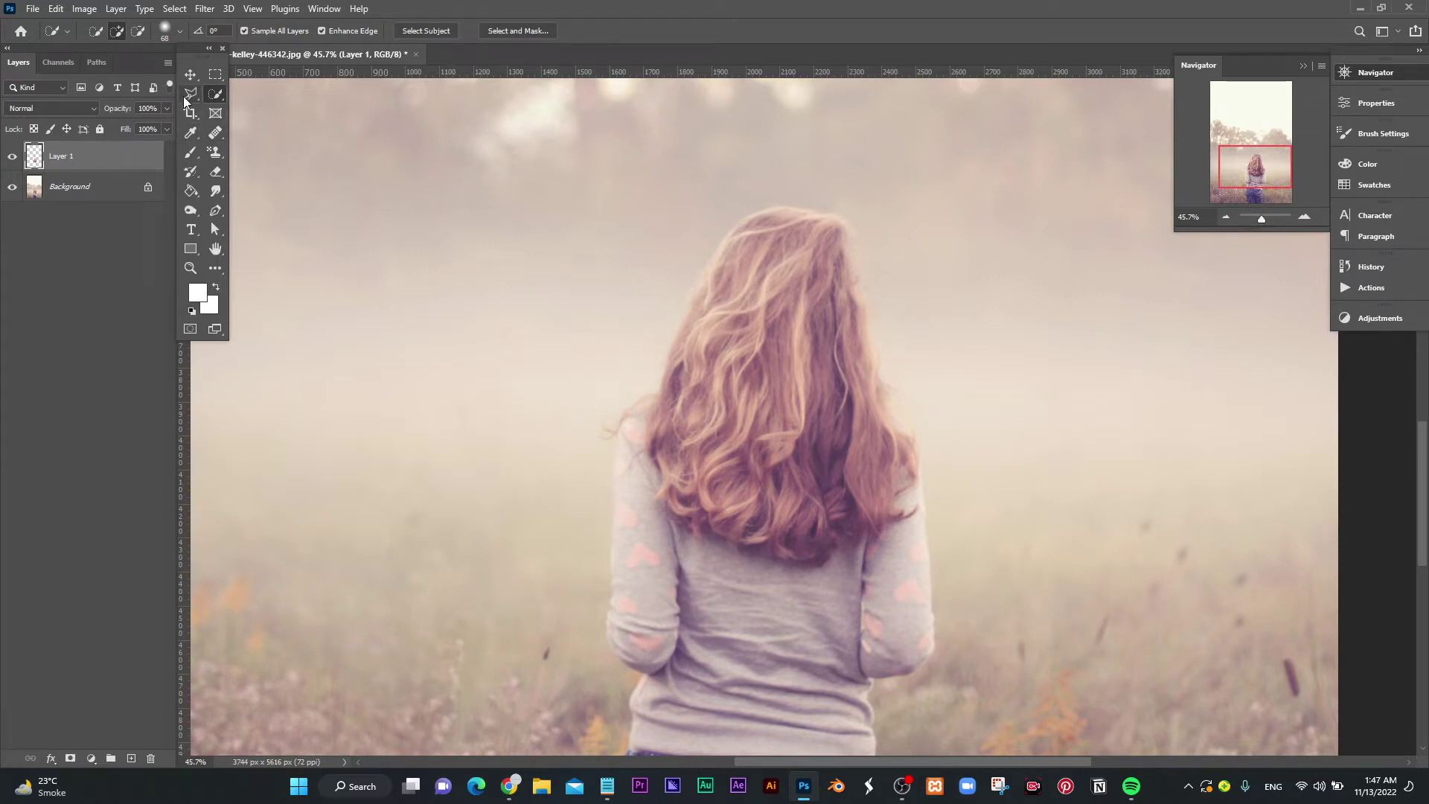
- Turn on transform controls for Layer 1 and drag its bottom edge down to lengthen the hair
left_click(192, 75)
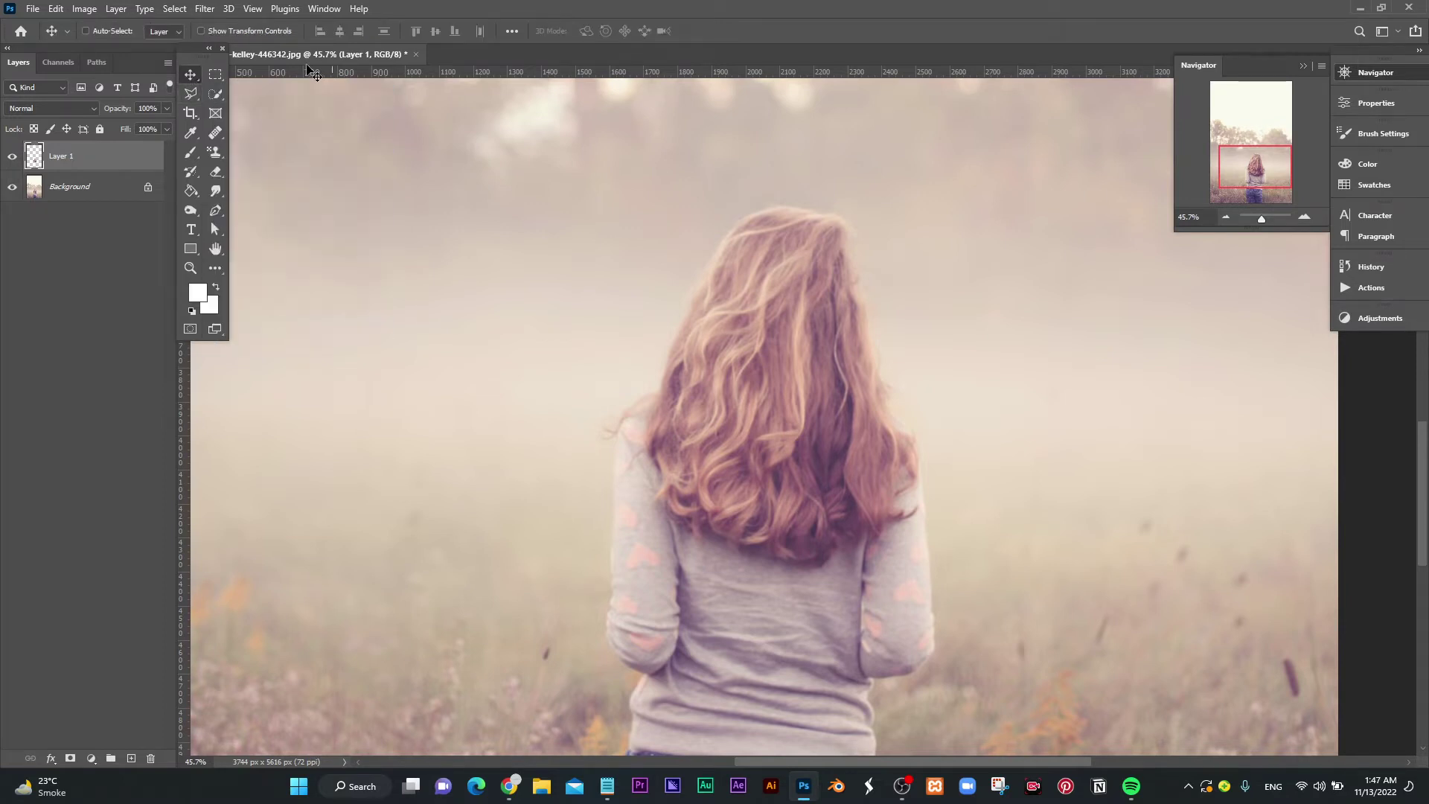
left_click(211, 33)
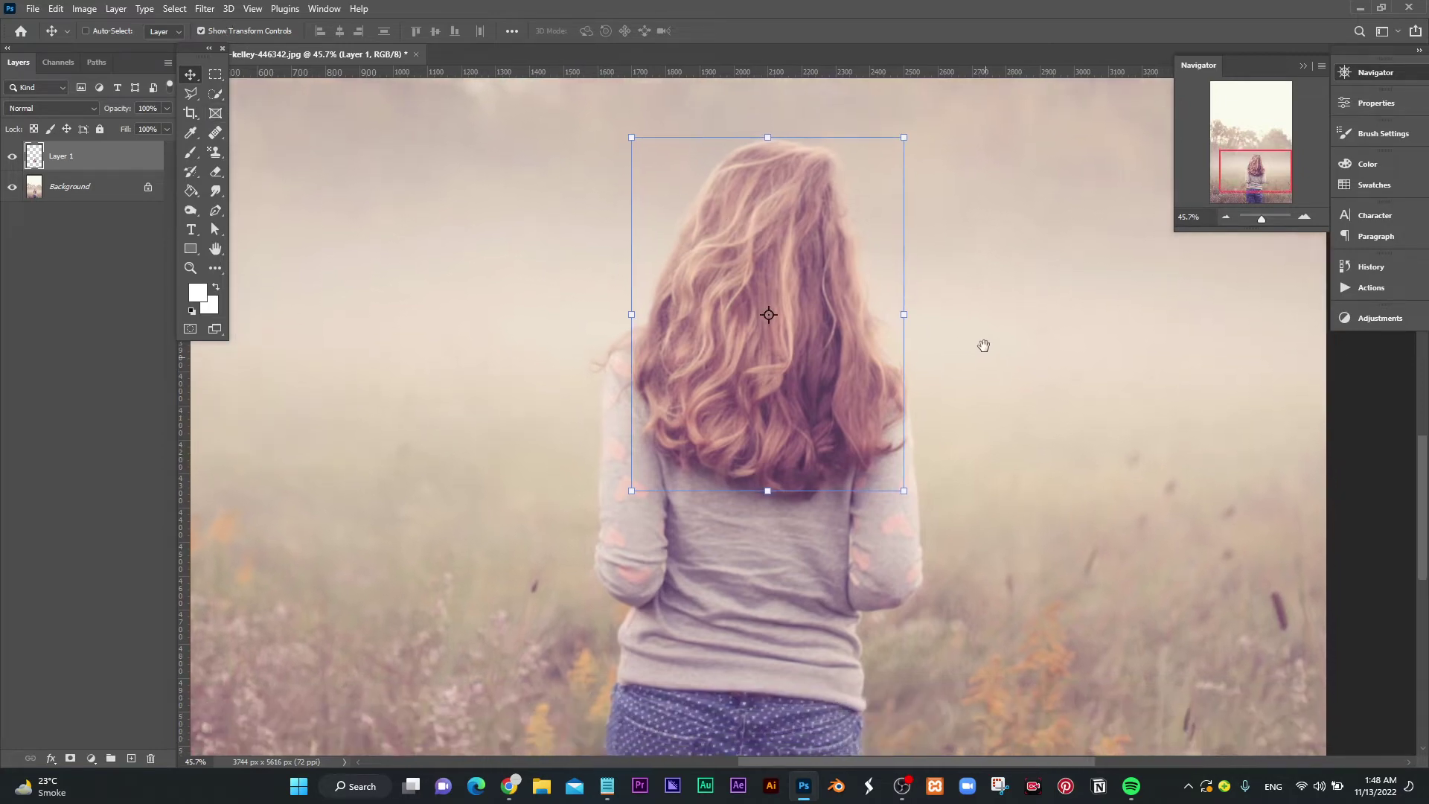
left_click_drag(999, 424, 958, 270)
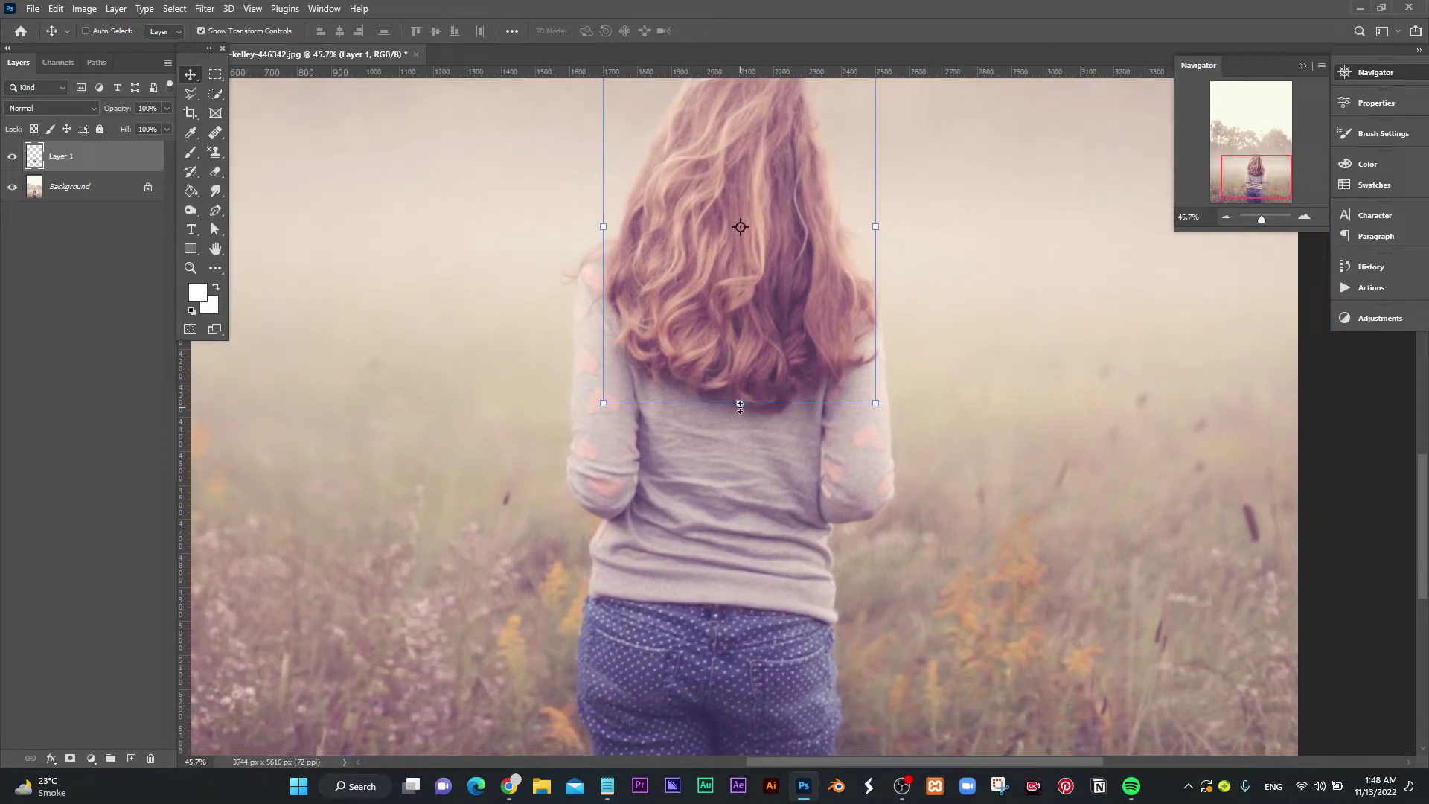
left_click_drag(740, 406, 730, 550)
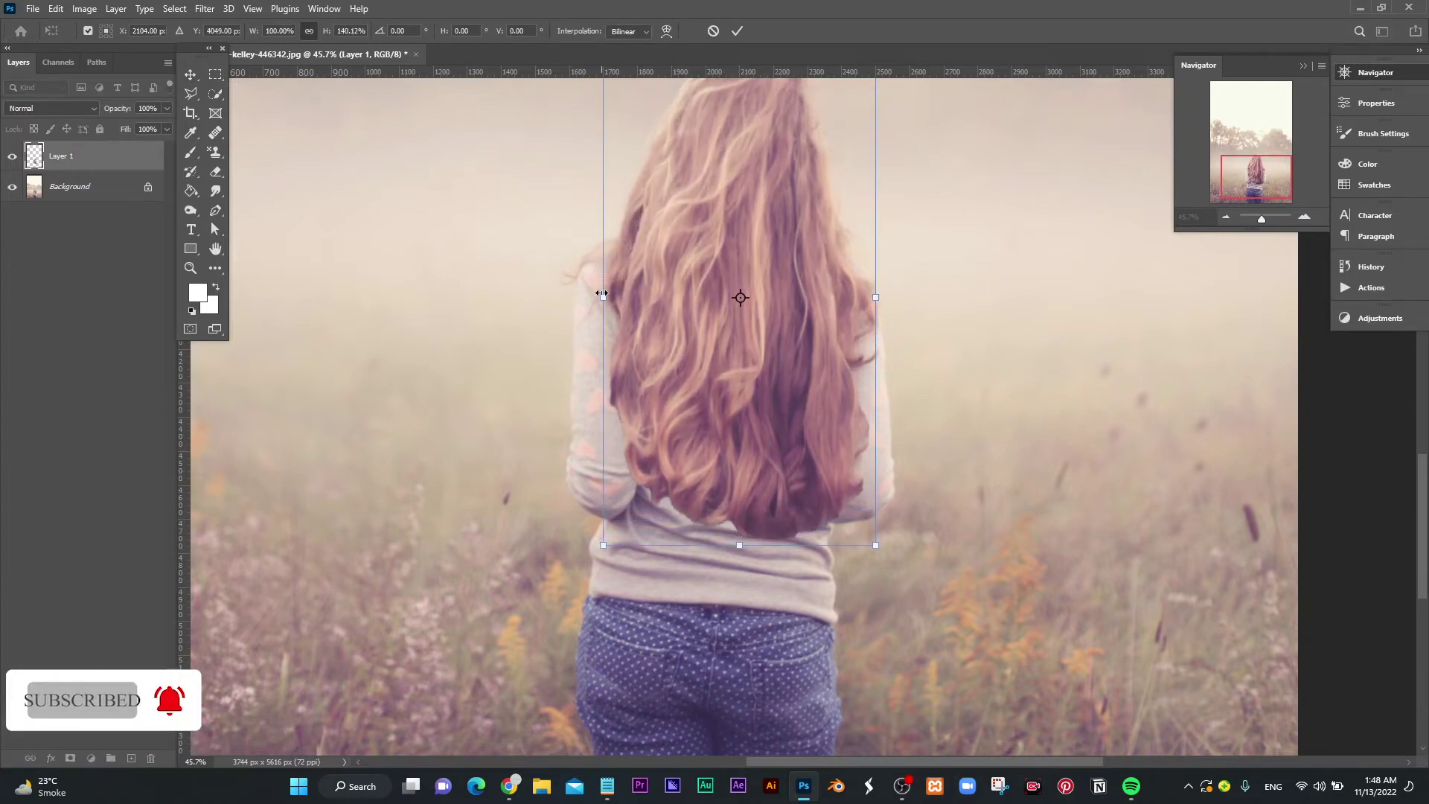
left_click_drag(602, 294, 596, 293)
left_click_drag(1008, 288, 998, 363)
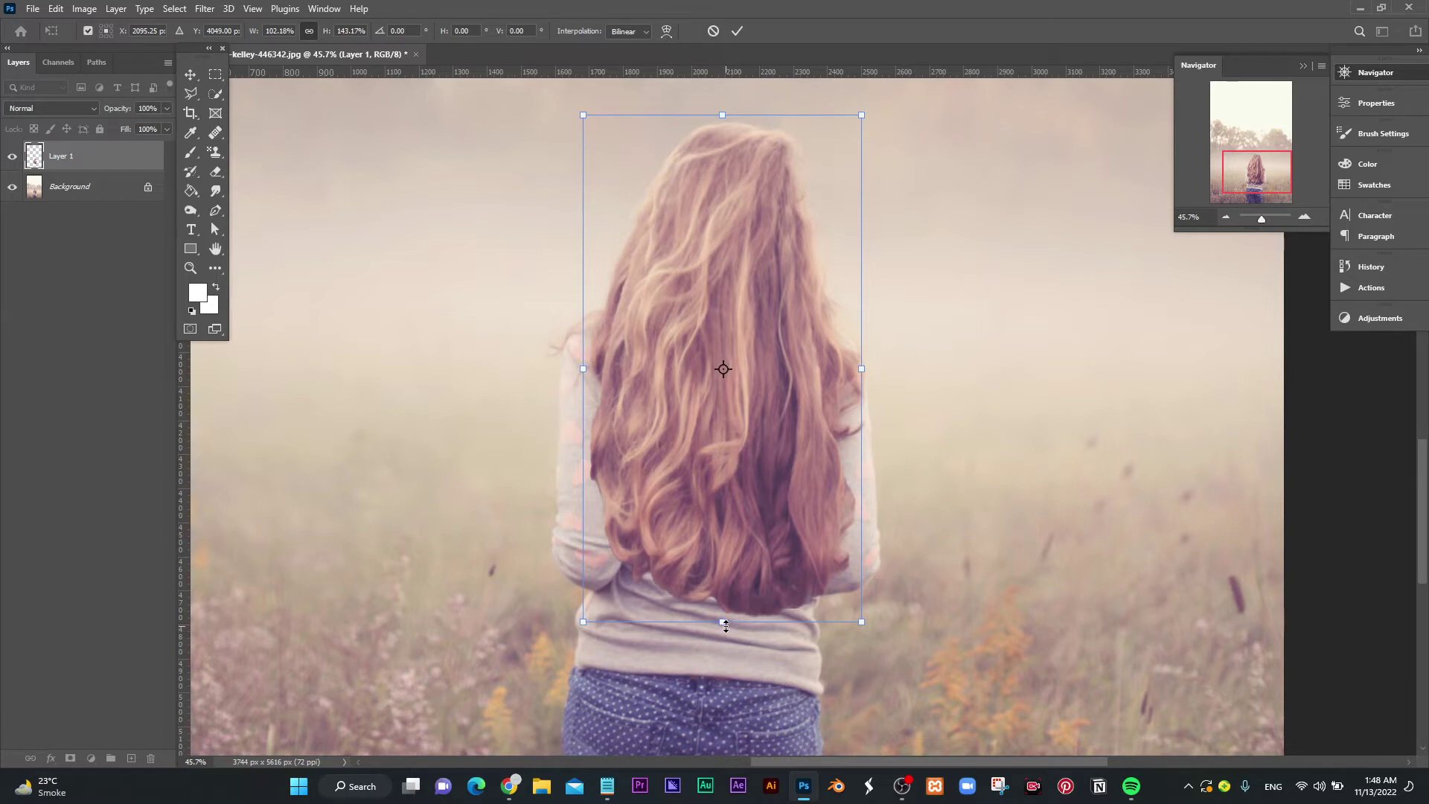
- Fine-tune the hair's width and stretch it to about 159% height toward the jeans, then commit
left_click_drag(726, 624, 726, 643)
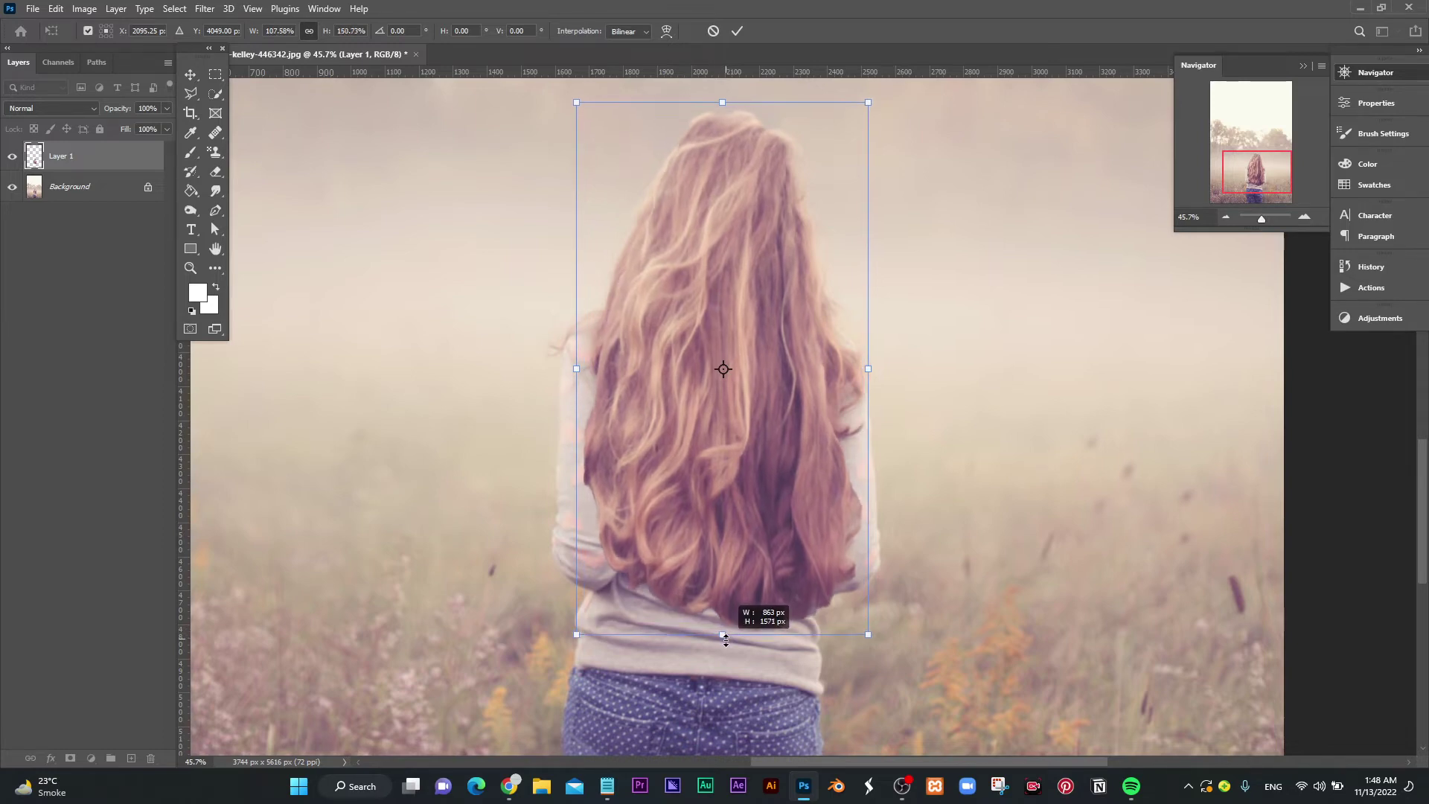
mouse_move(725, 643)
left_mouse_down()
mouse_move(728, 617)
mouse_move(723, 632)
left_mouse_up()
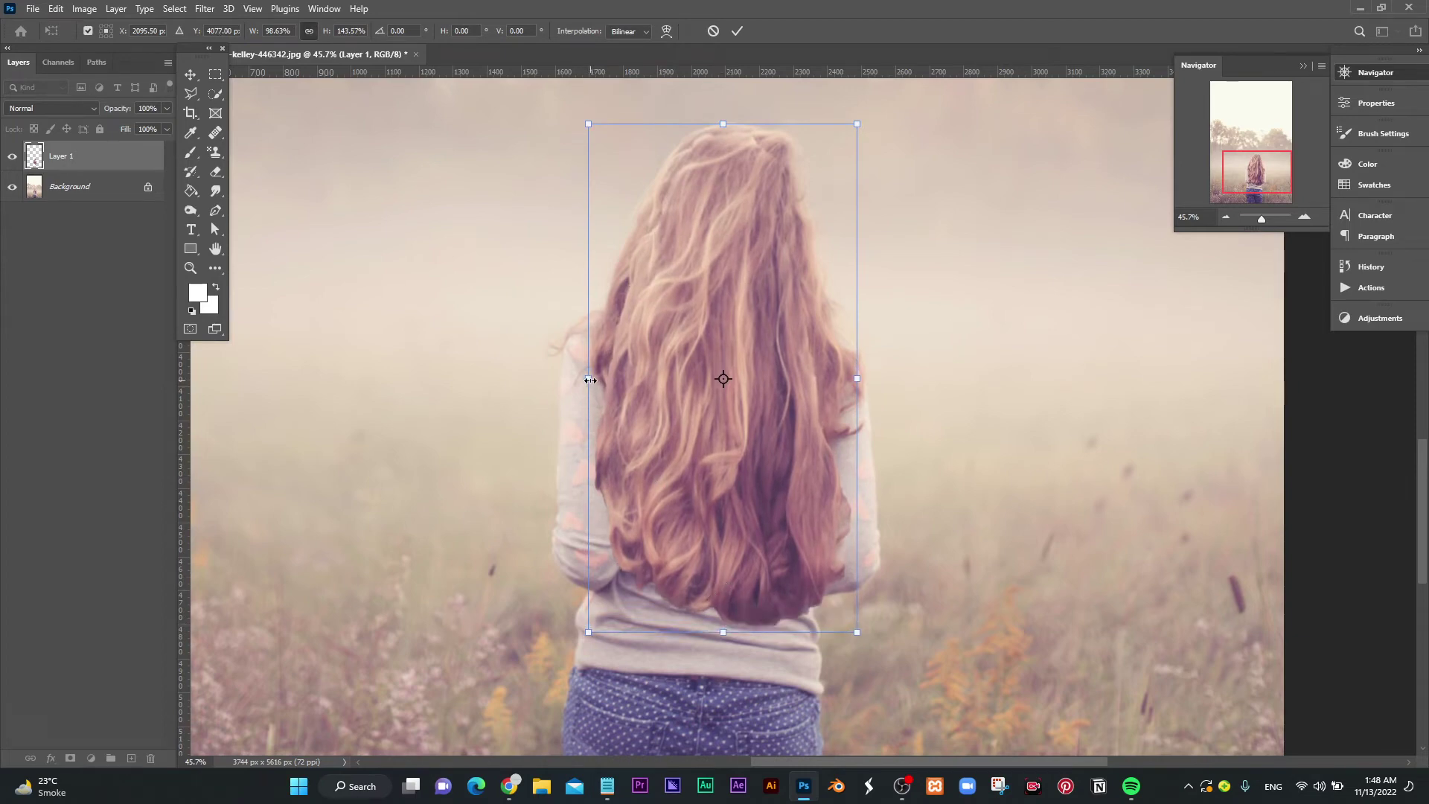
left_click_drag(589, 378, 578, 376)
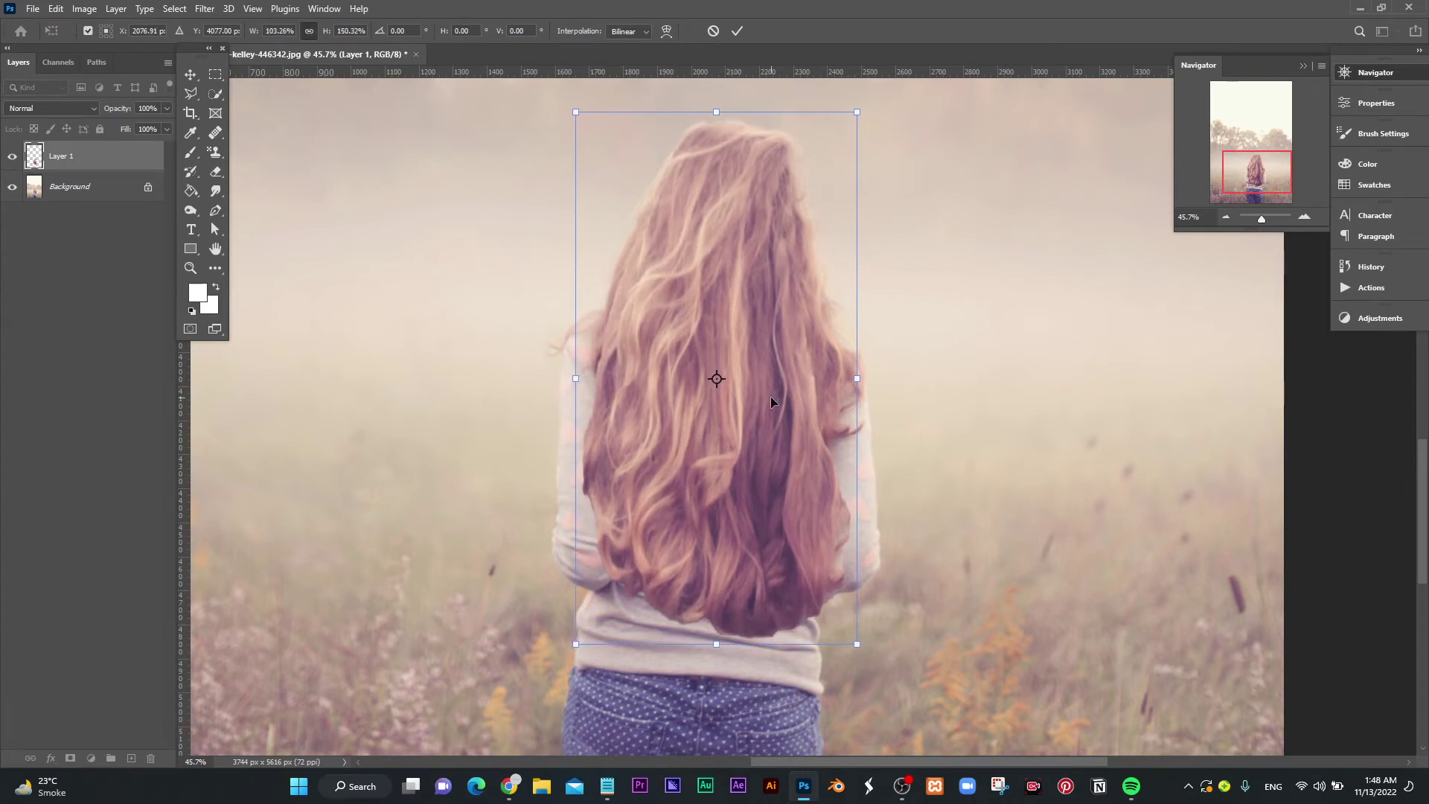
left_click_drag(860, 381, 859, 382)
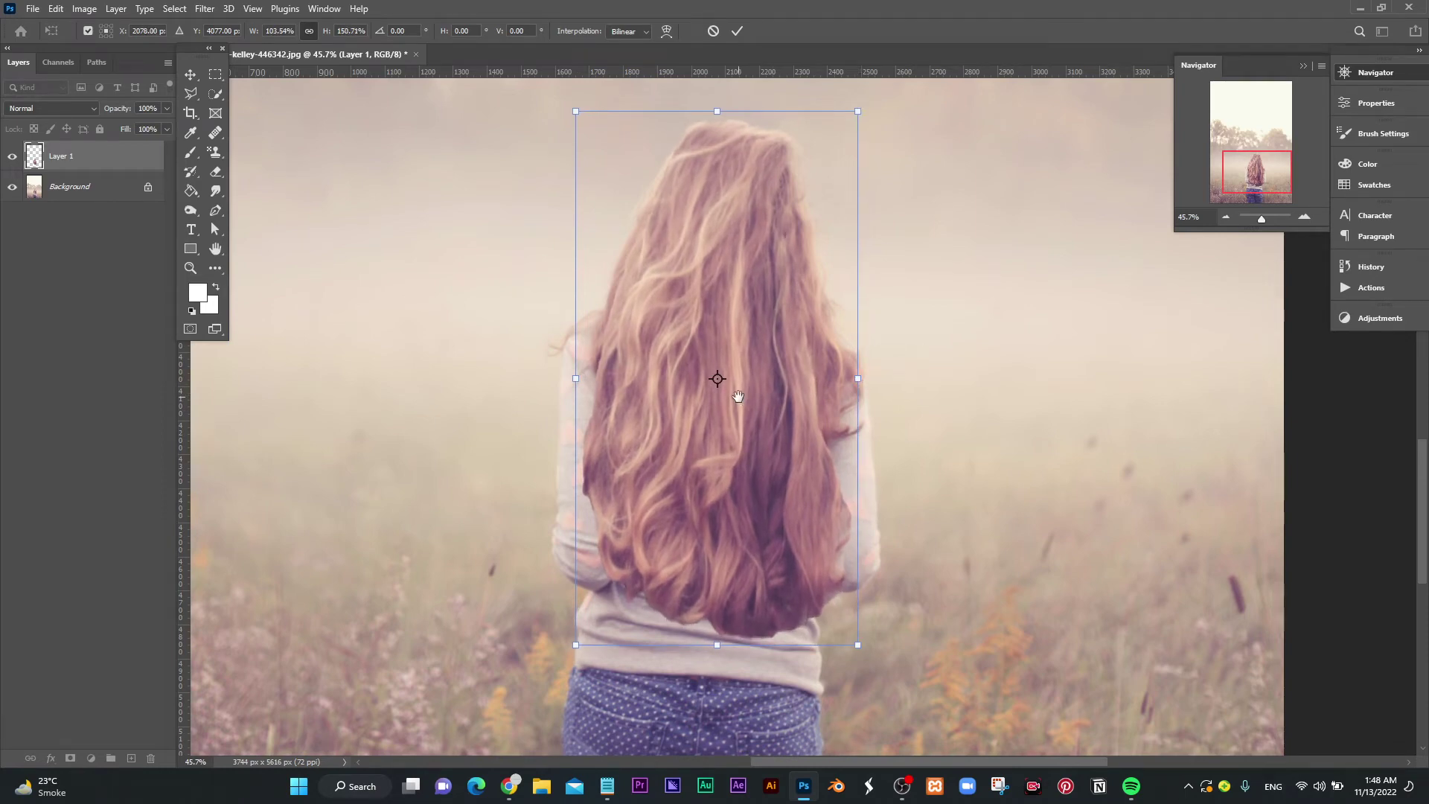
left_click_drag(738, 396, 742, 413)
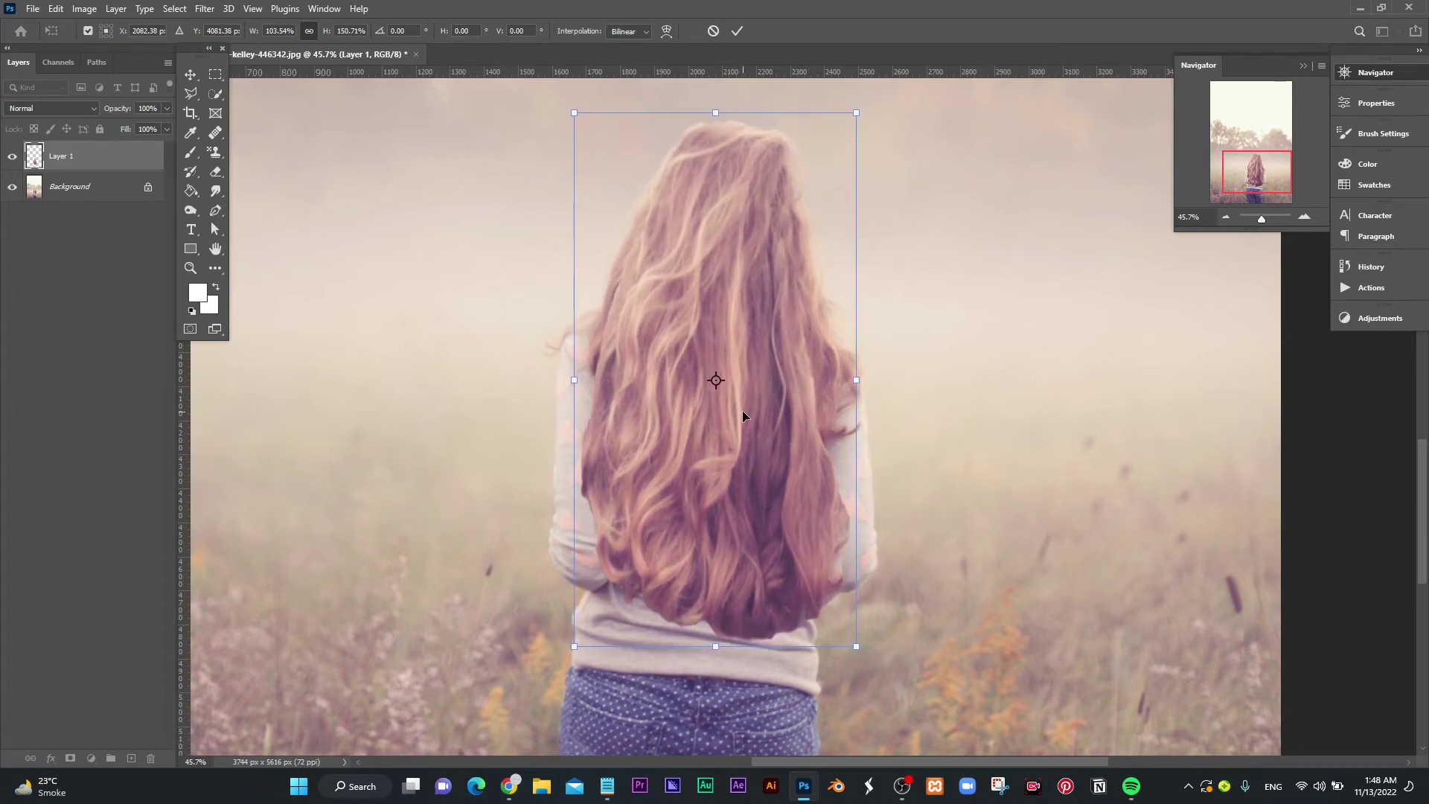
left_click_drag(859, 383, 854, 383)
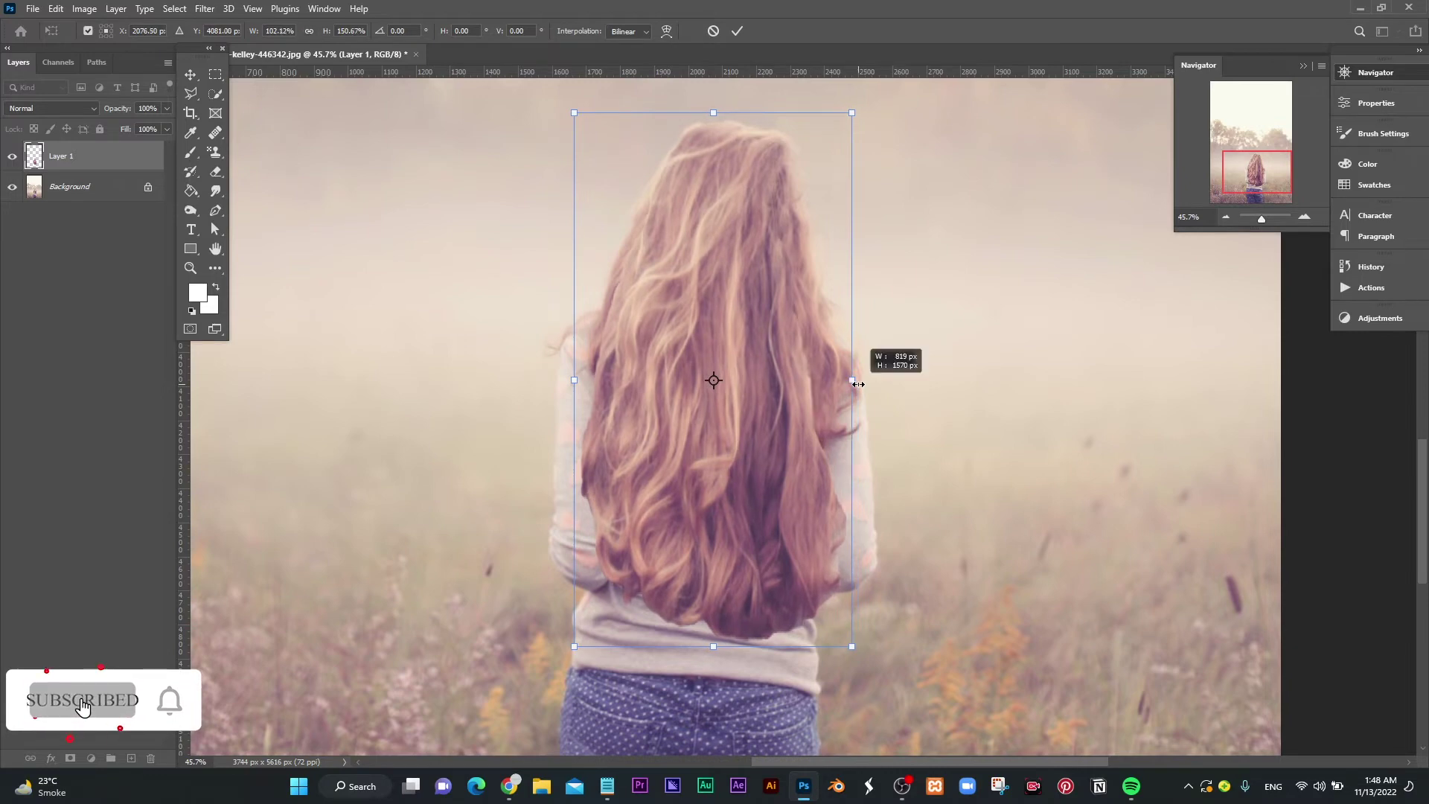
left_click_drag(797, 432, 801, 435)
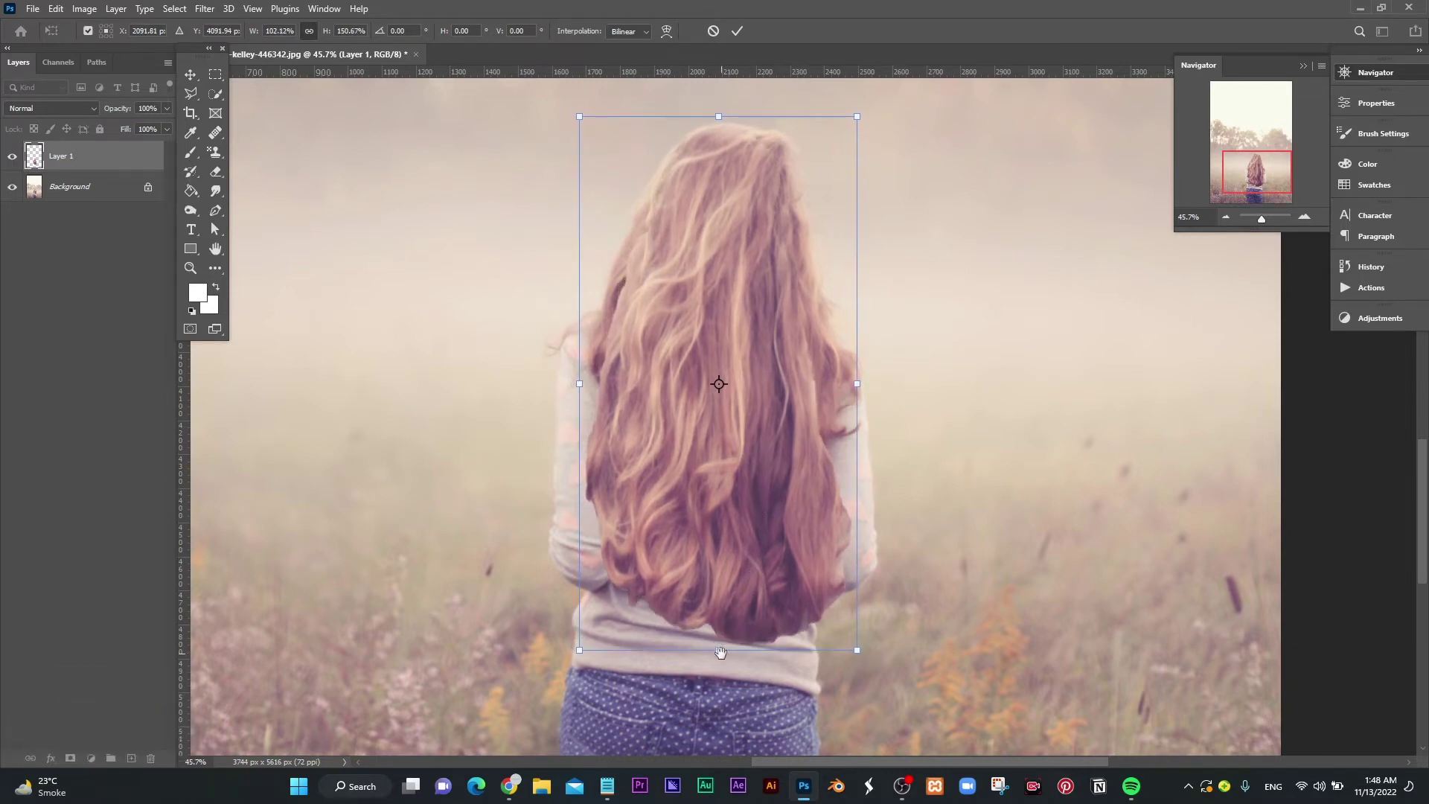
left_click_drag(718, 650, 718, 680)
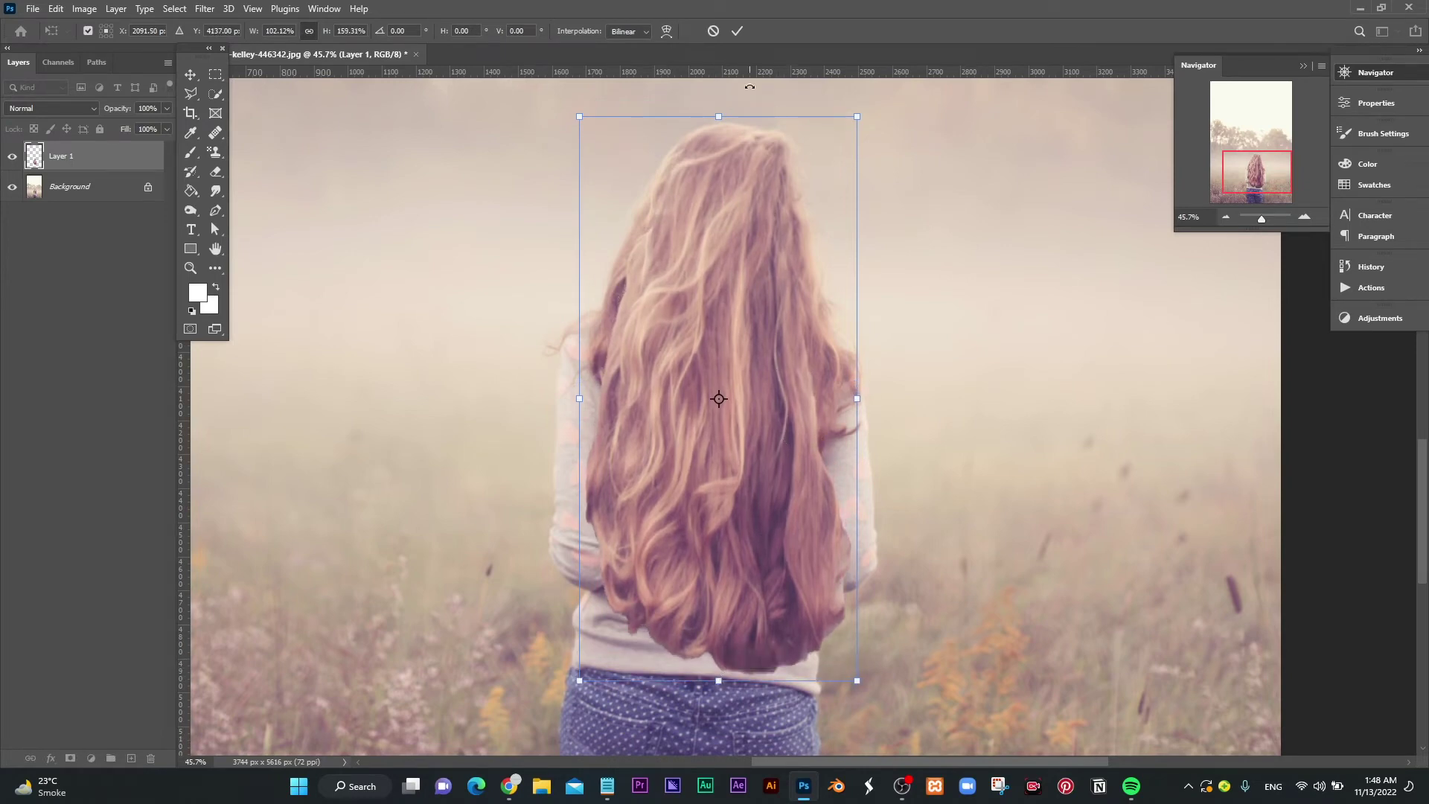
left_click(731, 33)
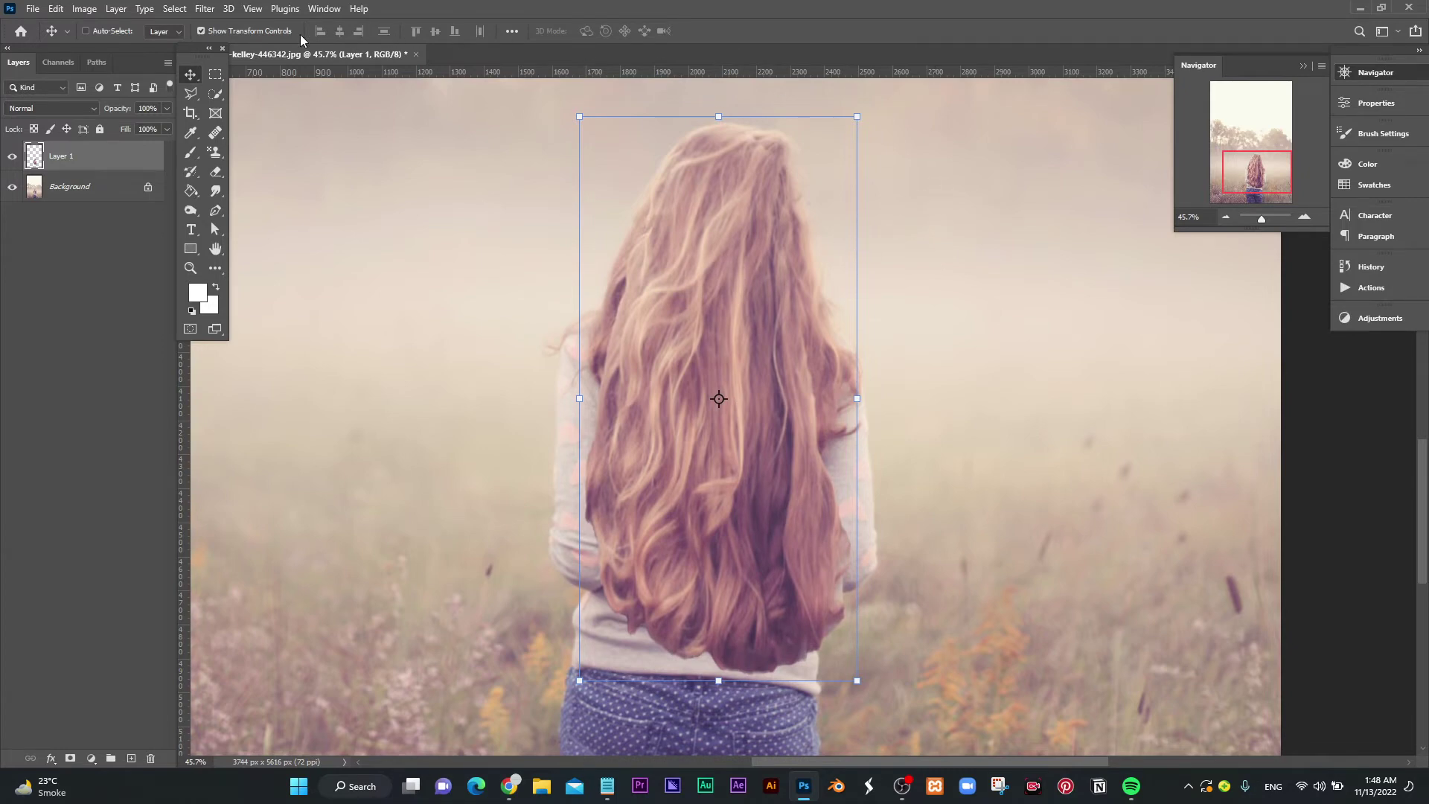
- Adjust Layer 1's width to about 99.6% with a second transform and commit it
left_click(230, 31)
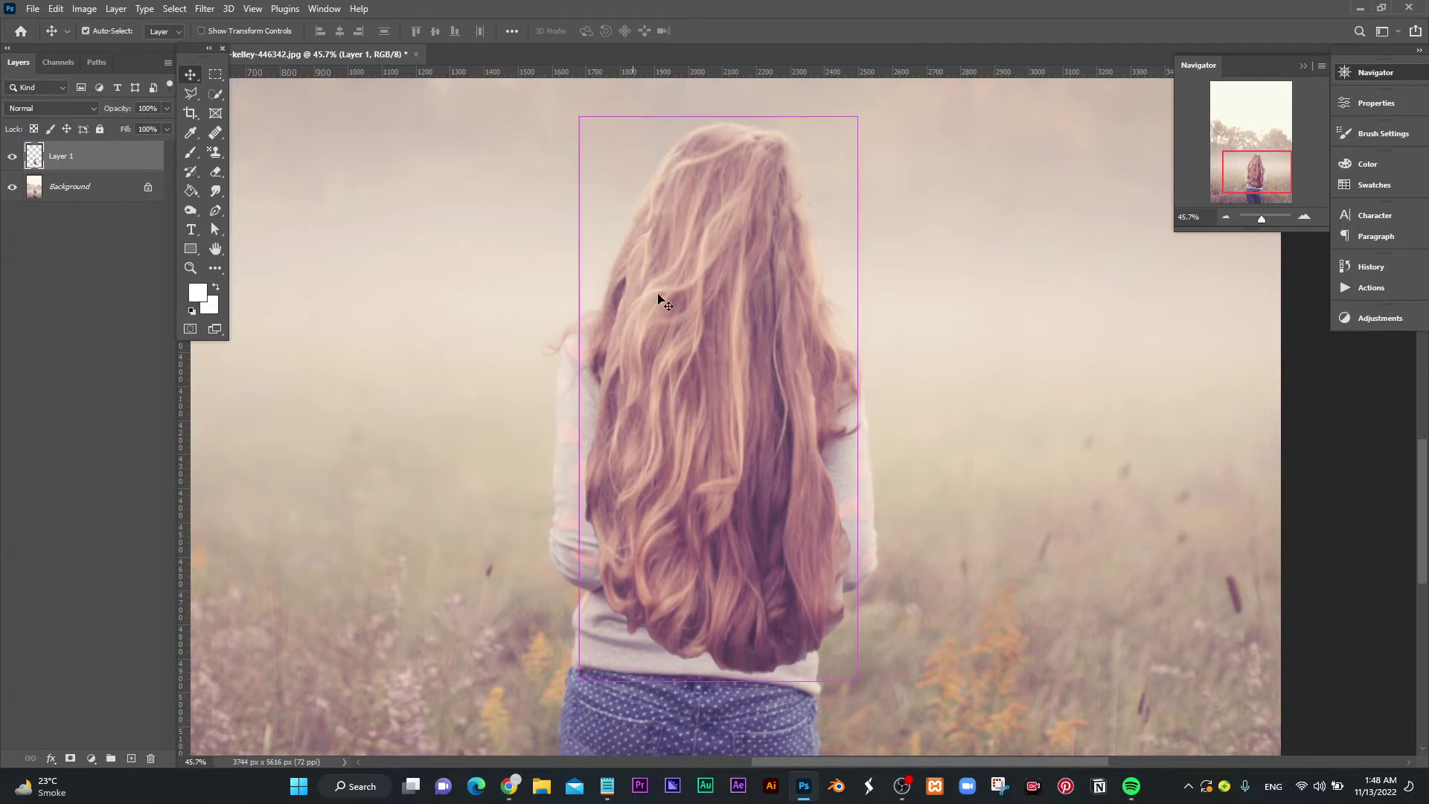
scroll(655, 296, "down", 5)
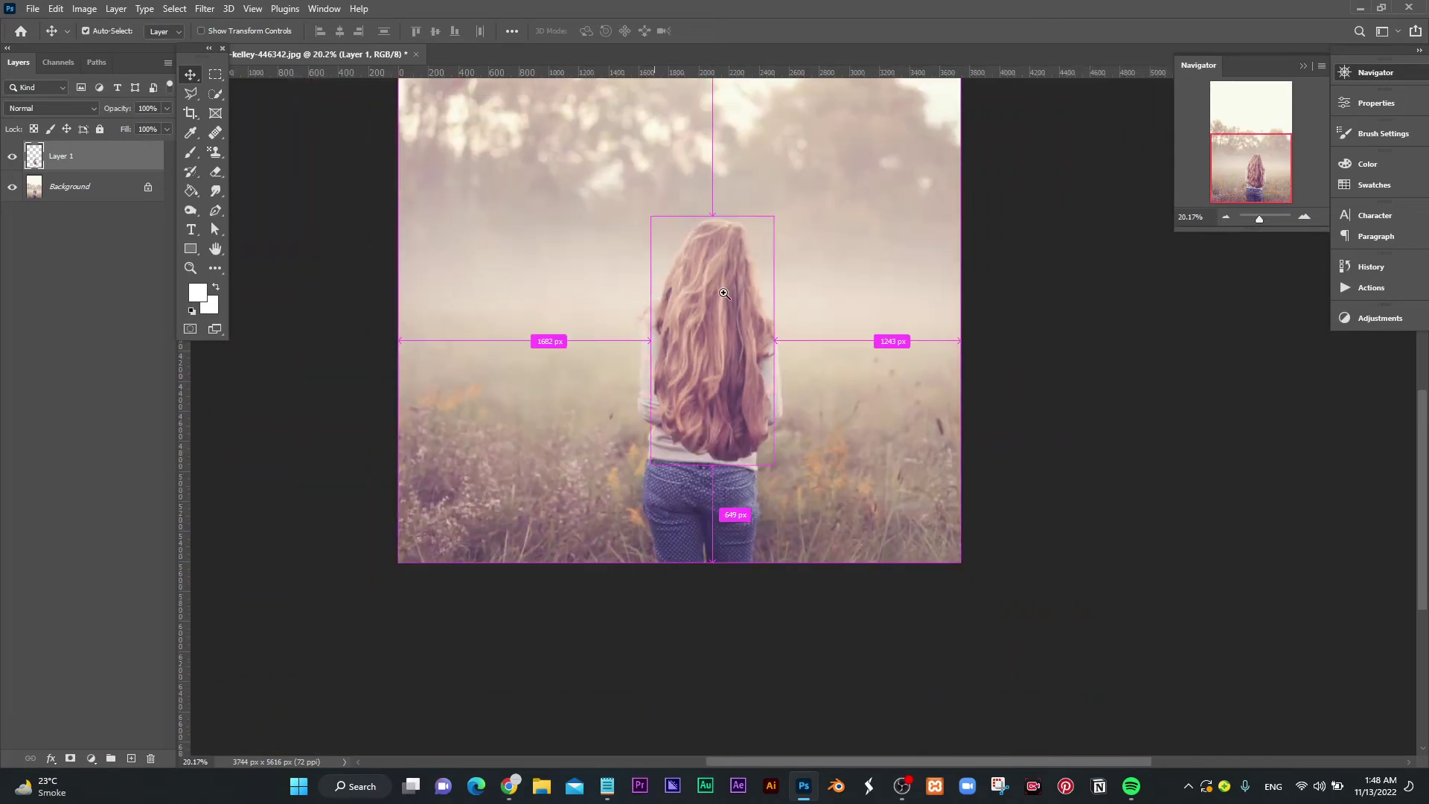
scroll(624, 267, "up", 2)
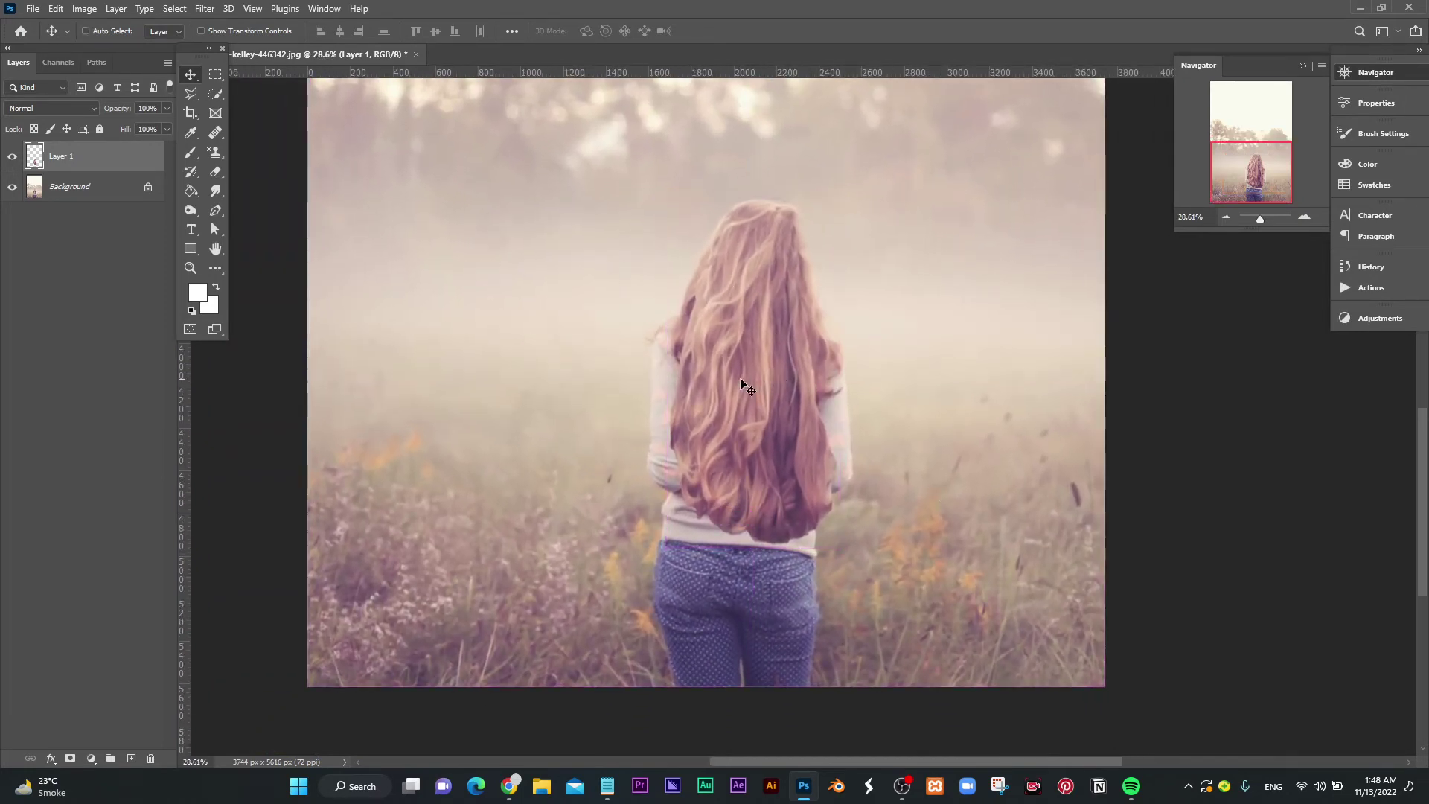
left_click(219, 33)
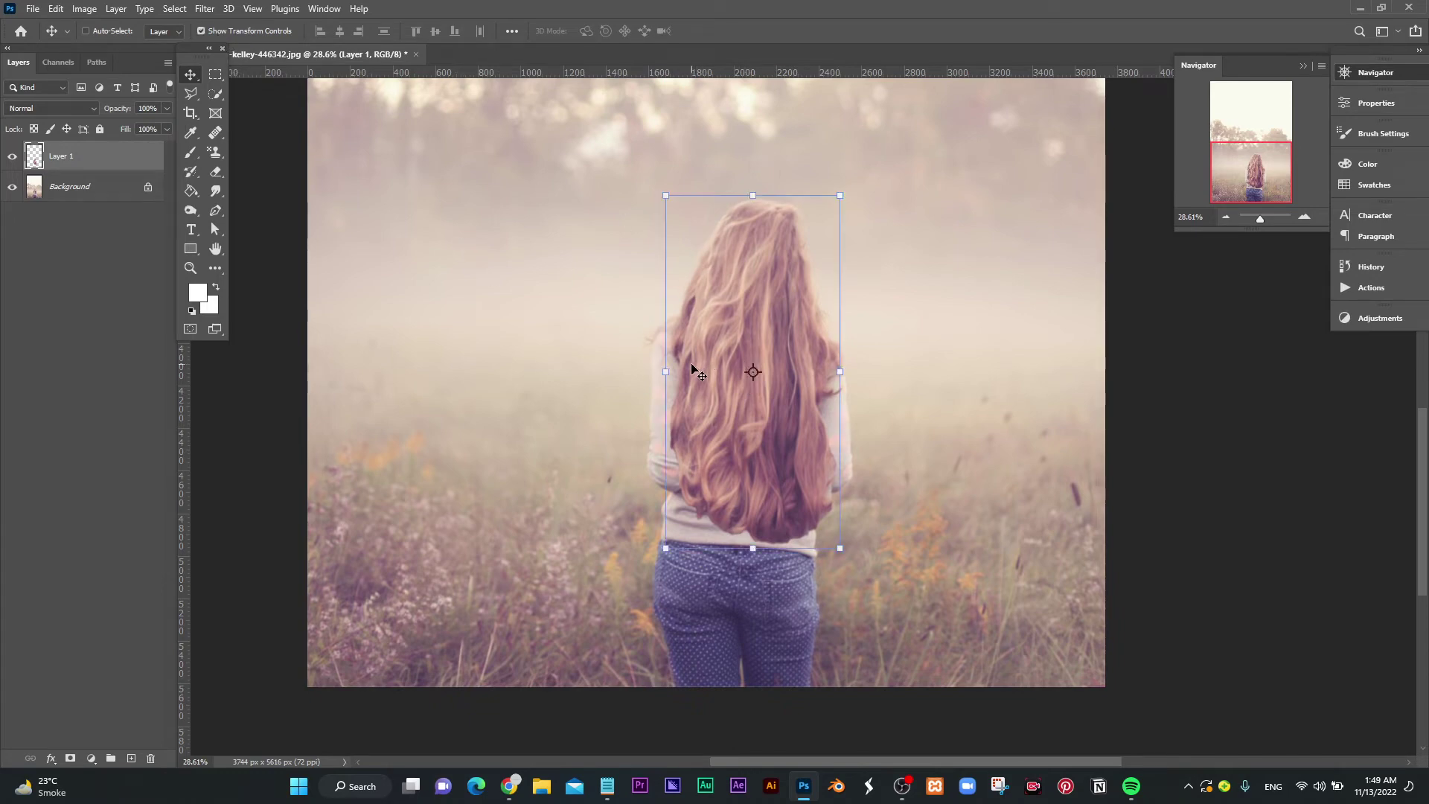
left_click_drag(670, 373, 682, 375)
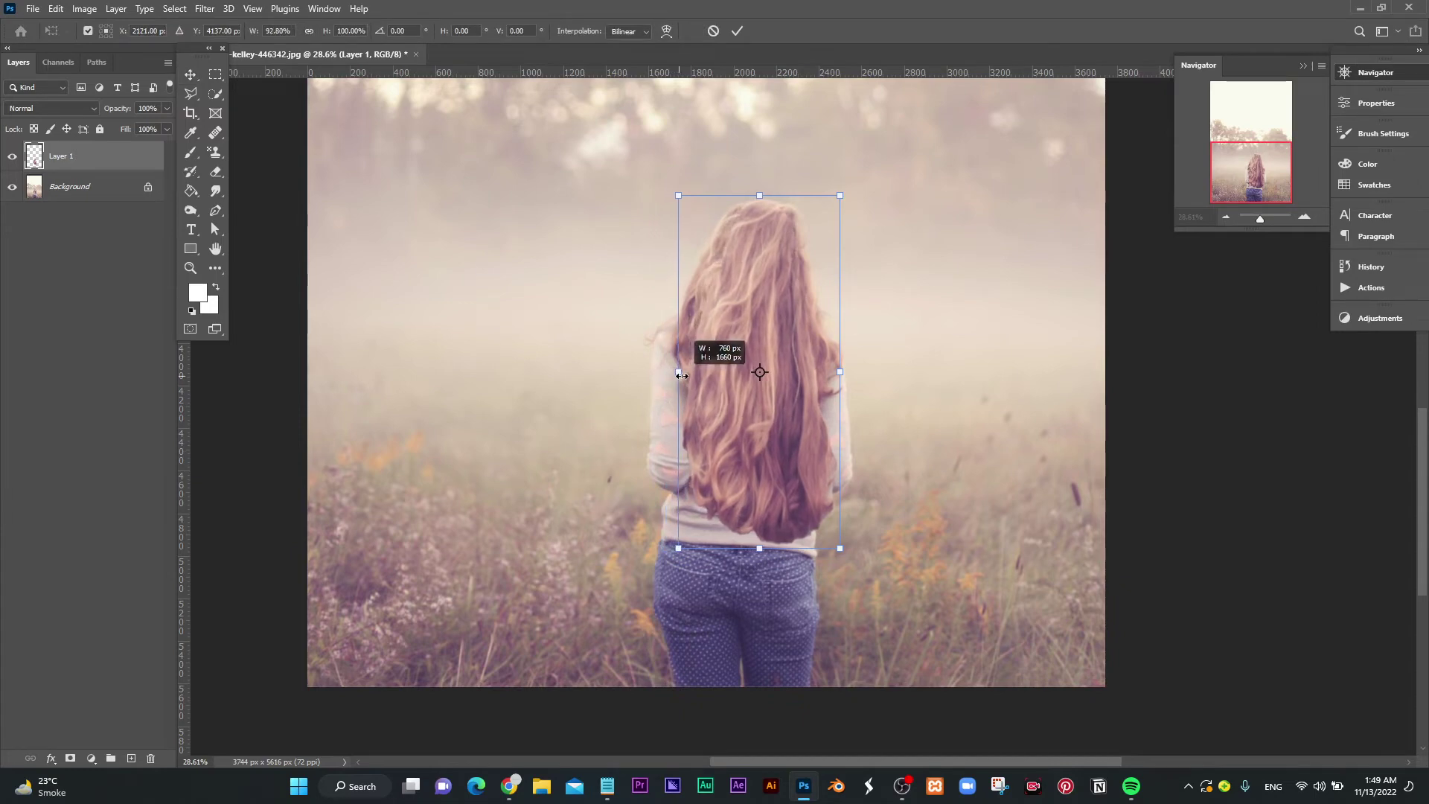
left_click_drag(682, 375, 682, 367)
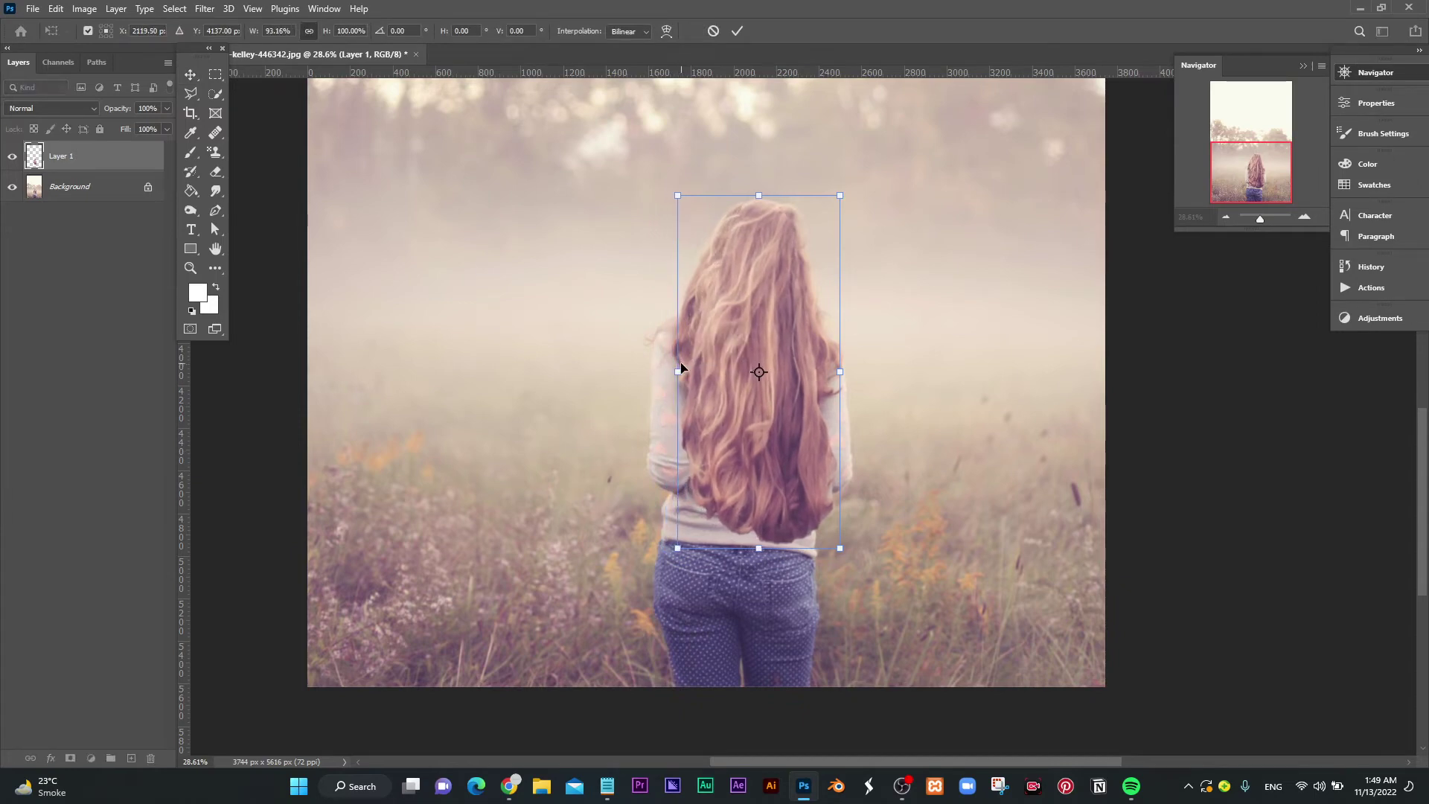
left_click_drag(843, 374, 842, 374)
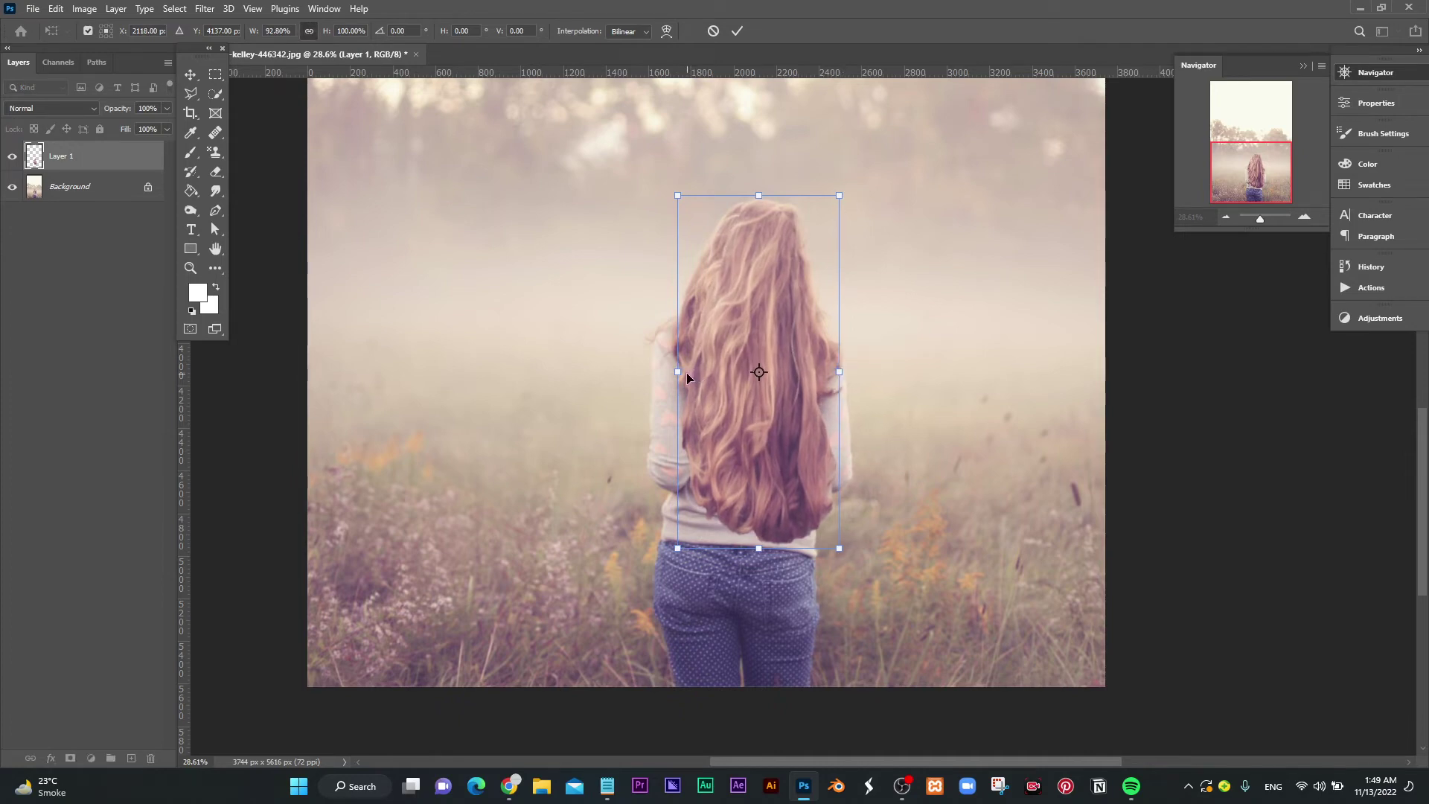
left_click_drag(683, 373, 665, 372)
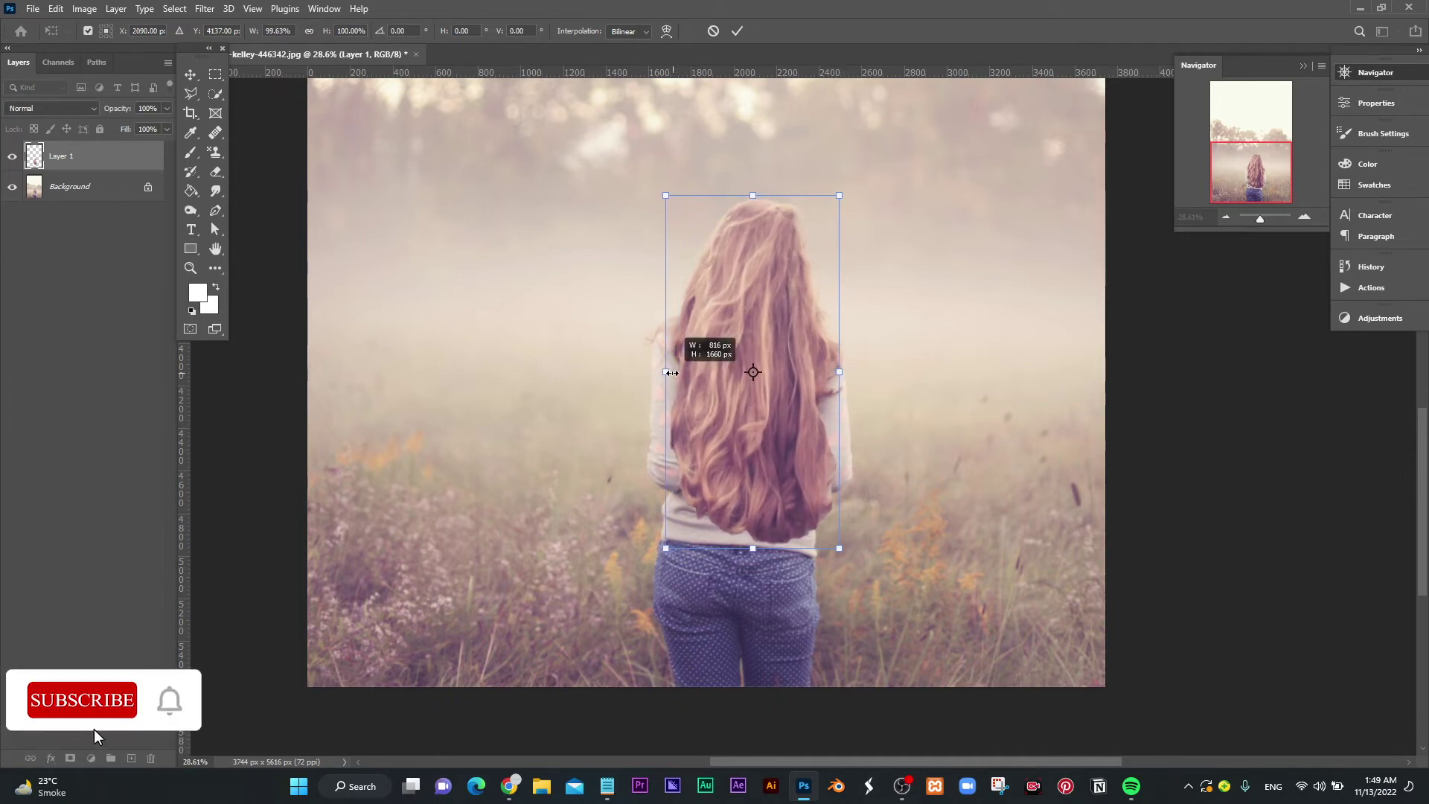
left_click(738, 32)
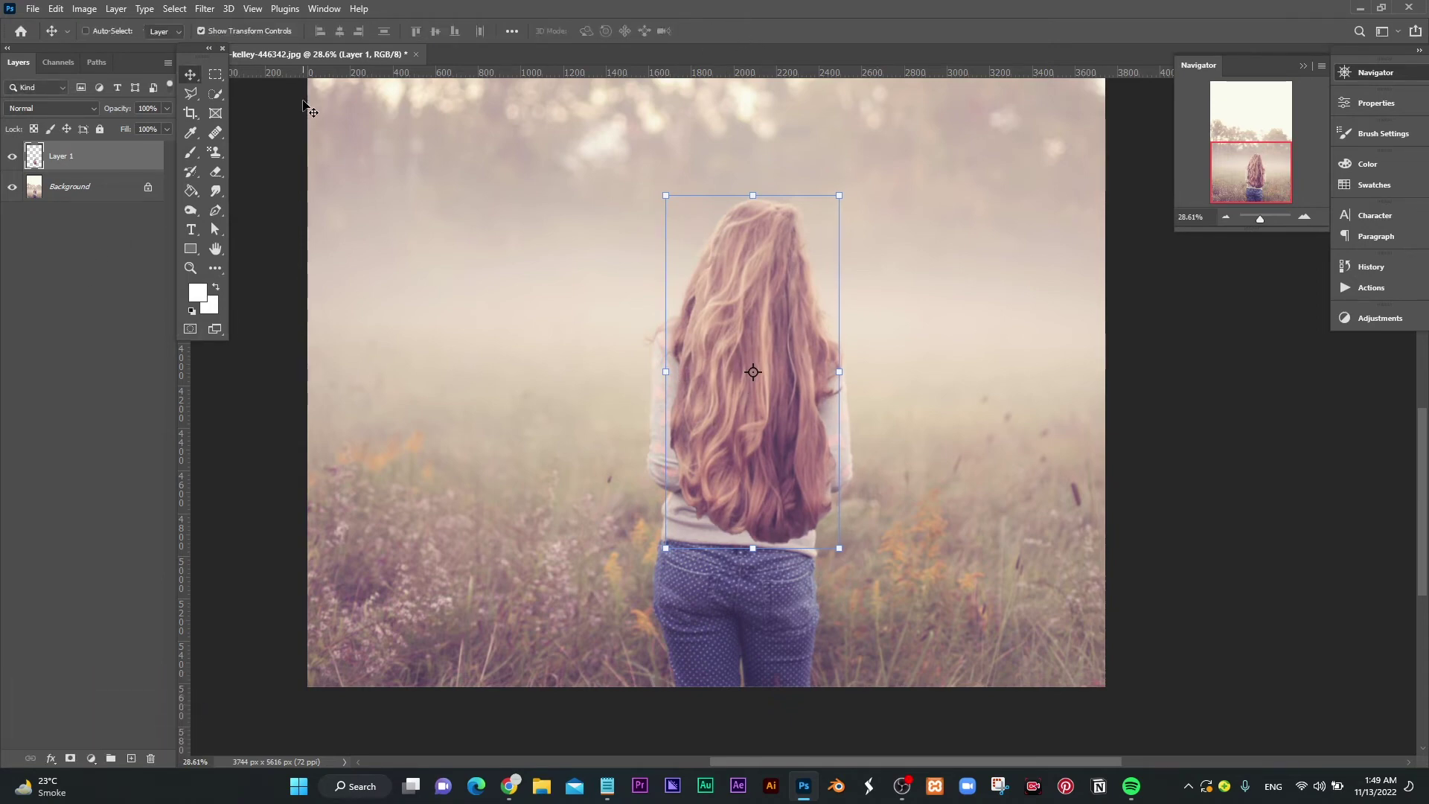
- Give Layer 1 a black mask and brush white at 74% opacity to reveal the longer hair
left_click(207, 29)
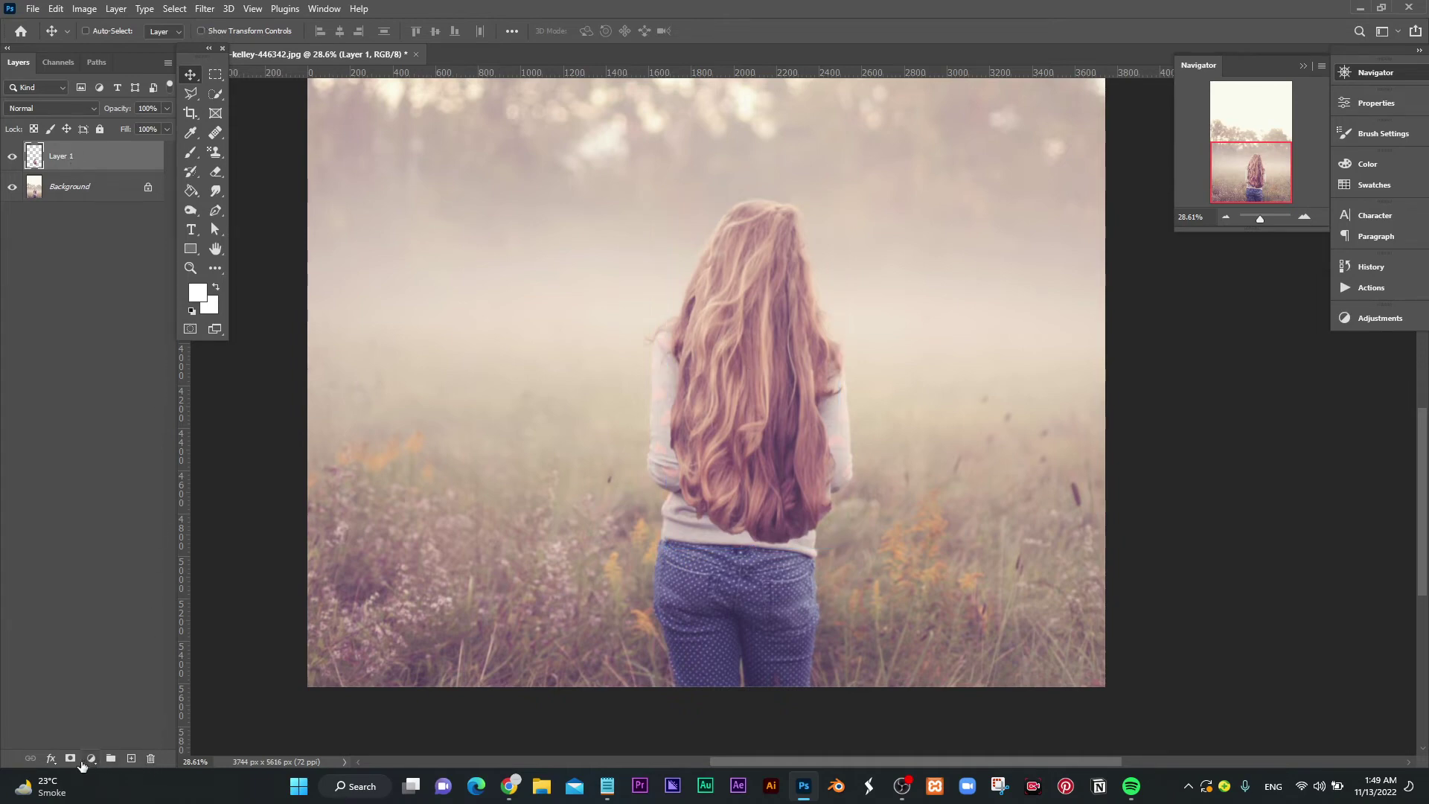
left_click(71, 760, "alt")
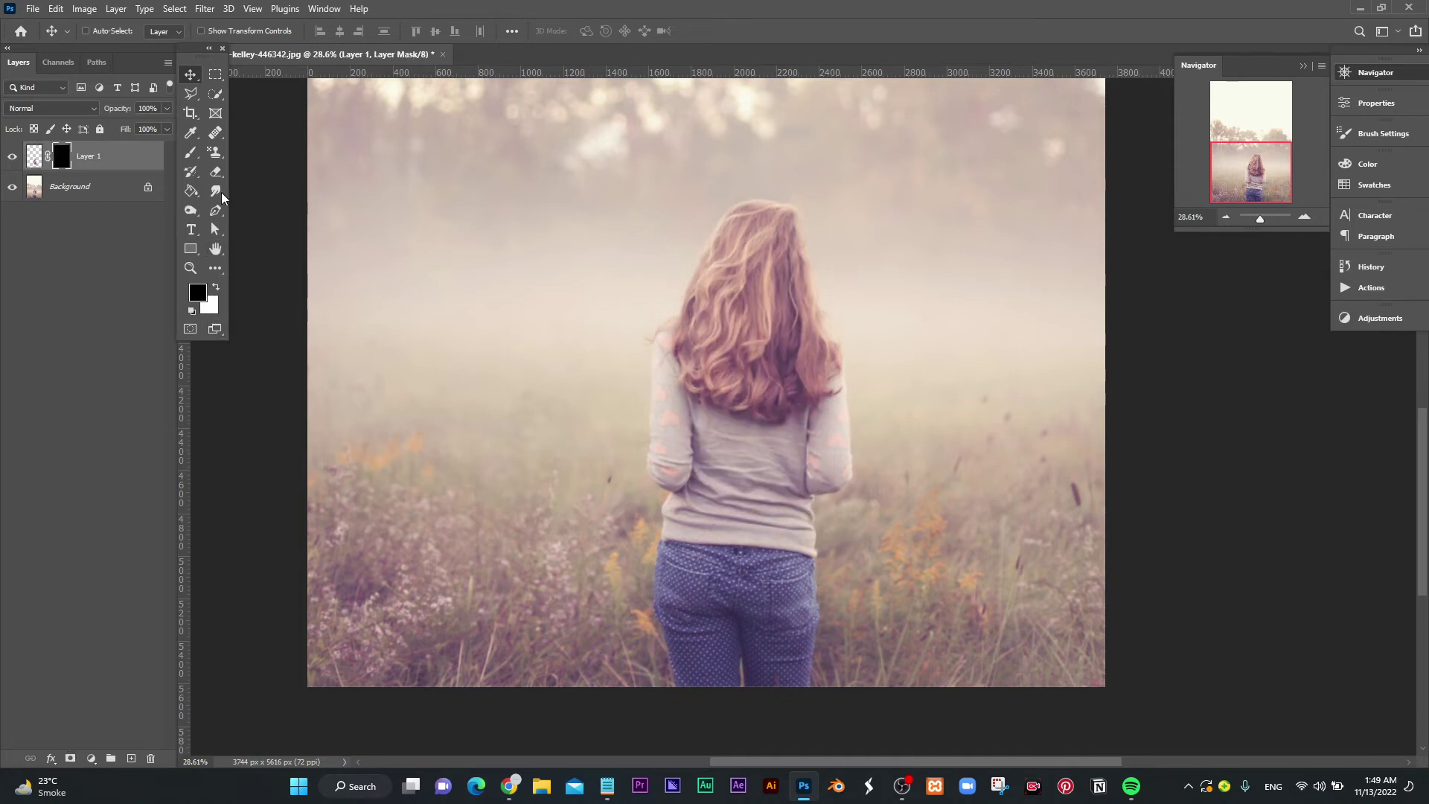
left_click(192, 152)
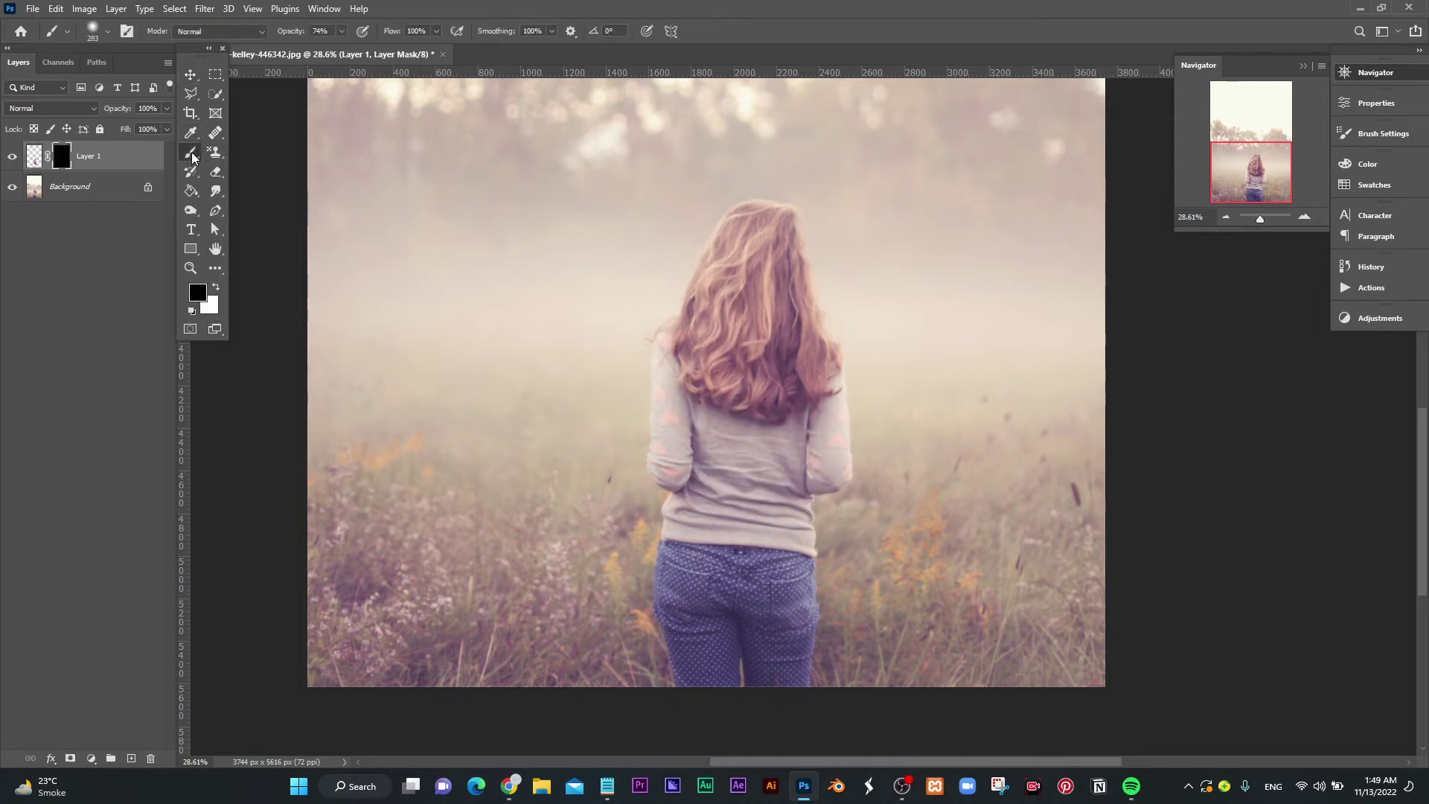
scroll(734, 440, "up", 2)
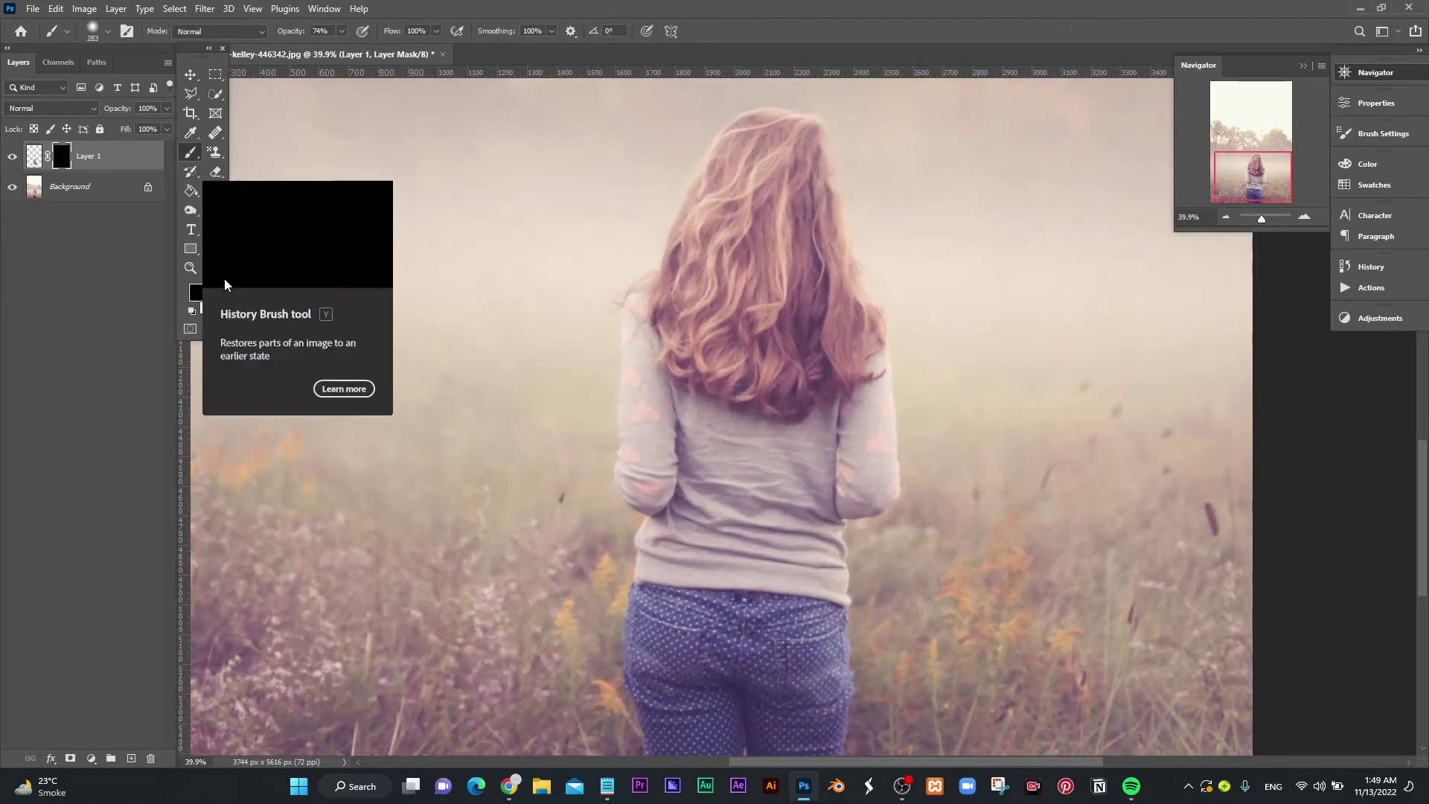
left_click(217, 288)
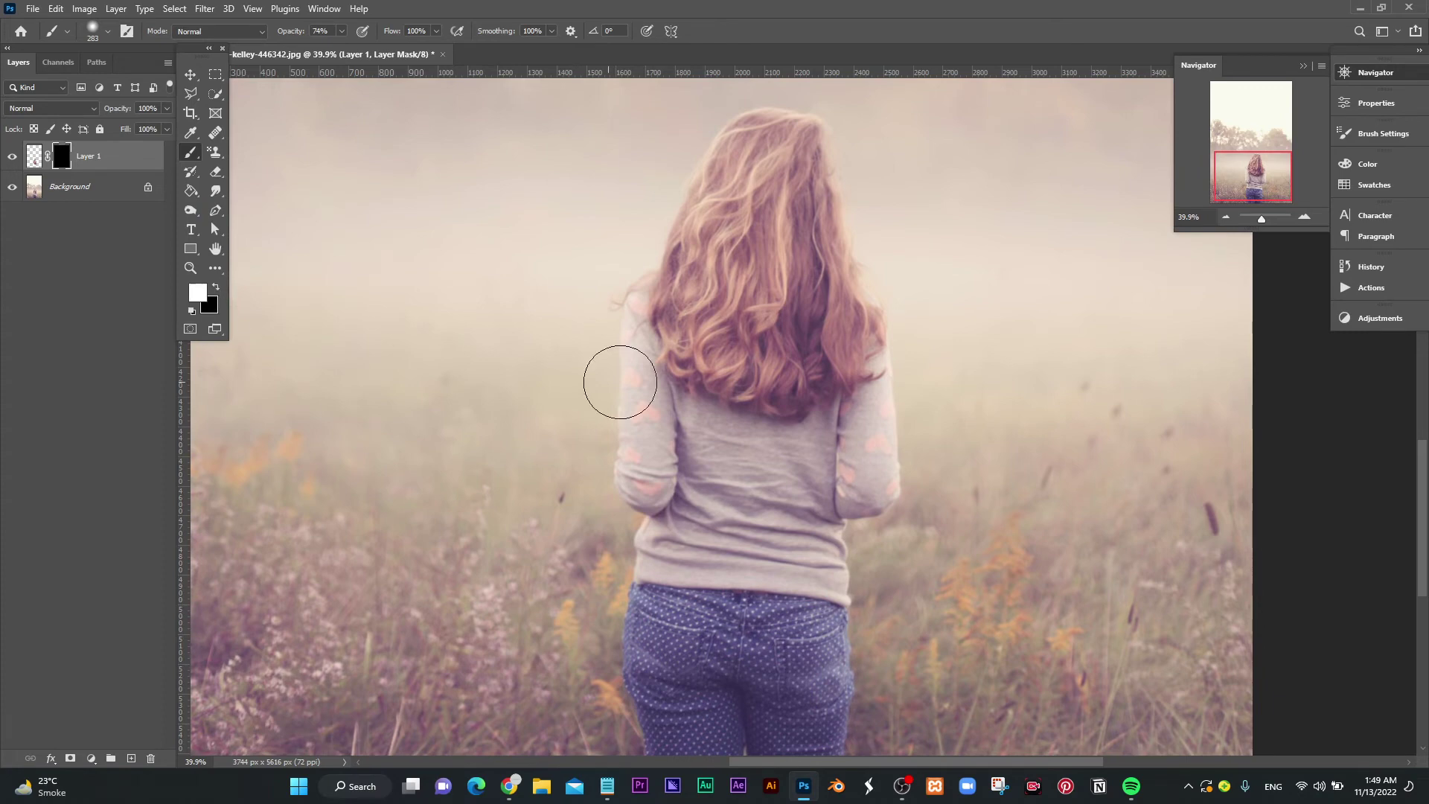
mouse_move(696, 382)
left_mouse_down()
mouse_move(796, 447)
mouse_move(760, 450)
mouse_move(786, 496)
mouse_move(728, 478)
mouse_move(741, 388)
mouse_move(703, 499)
mouse_move(836, 428)
mouse_move(696, 434)
mouse_move(645, 468)
mouse_move(670, 506)
left_mouse_up()
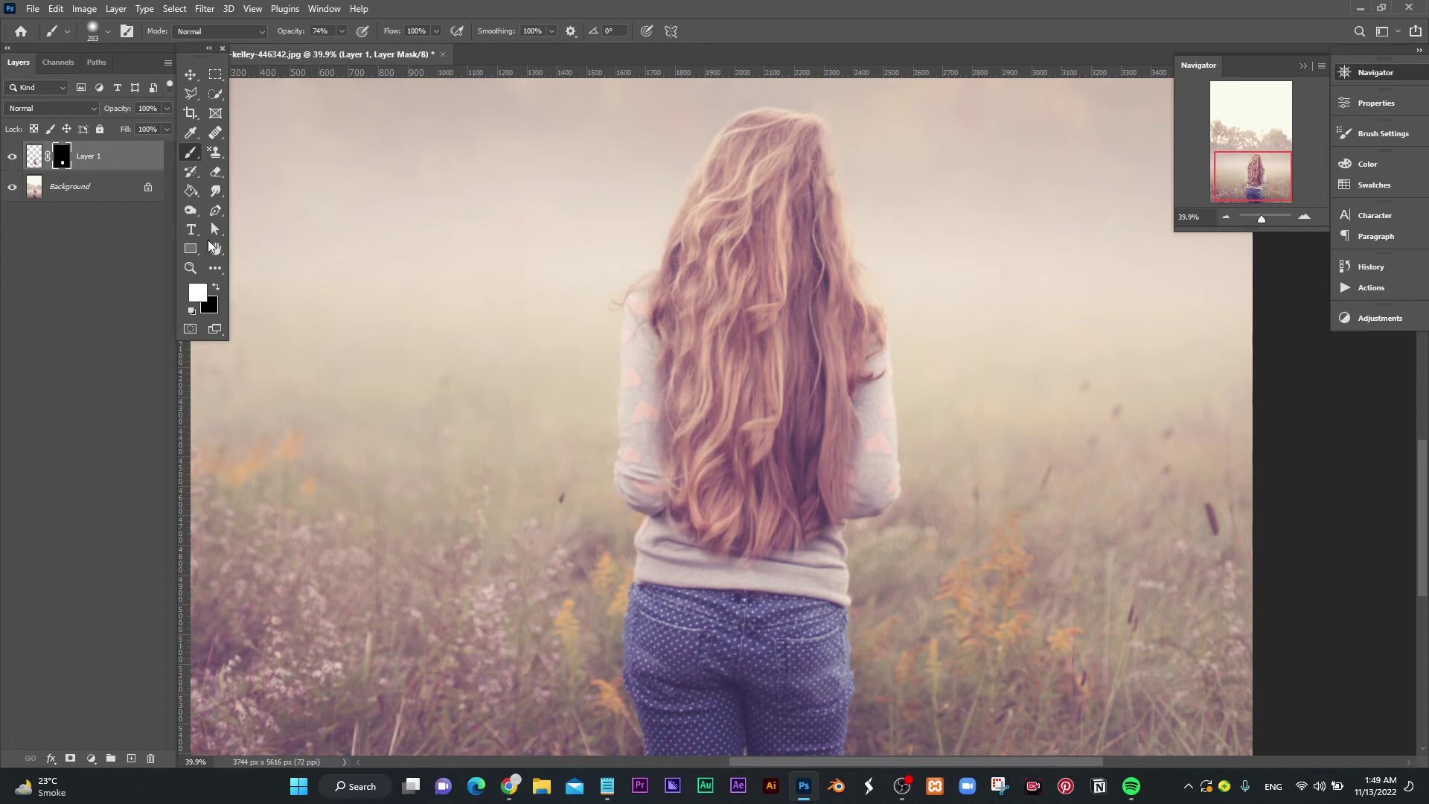
left_click(13, 158)
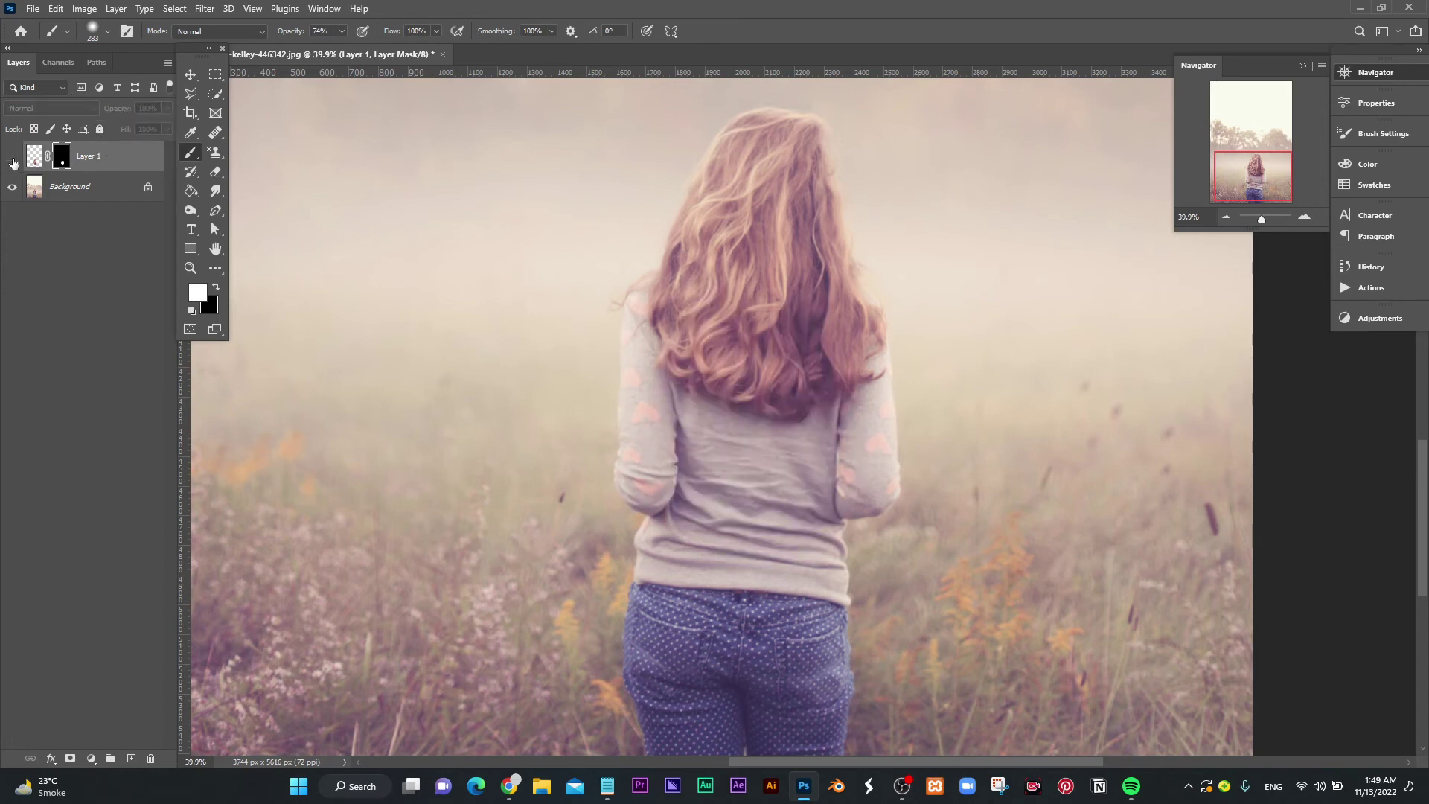
left_click(13, 158)
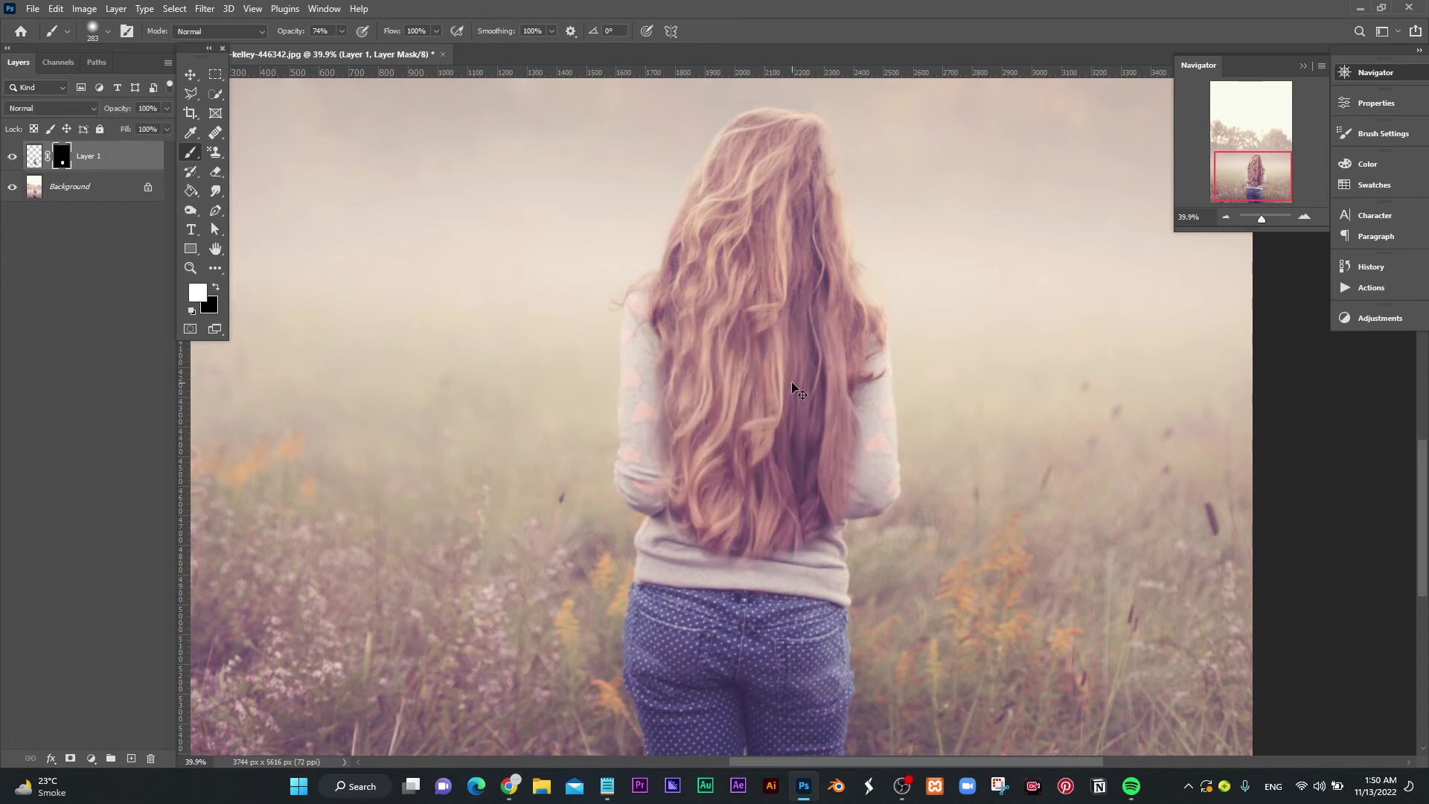
left_click_drag(806, 382, 864, 382)
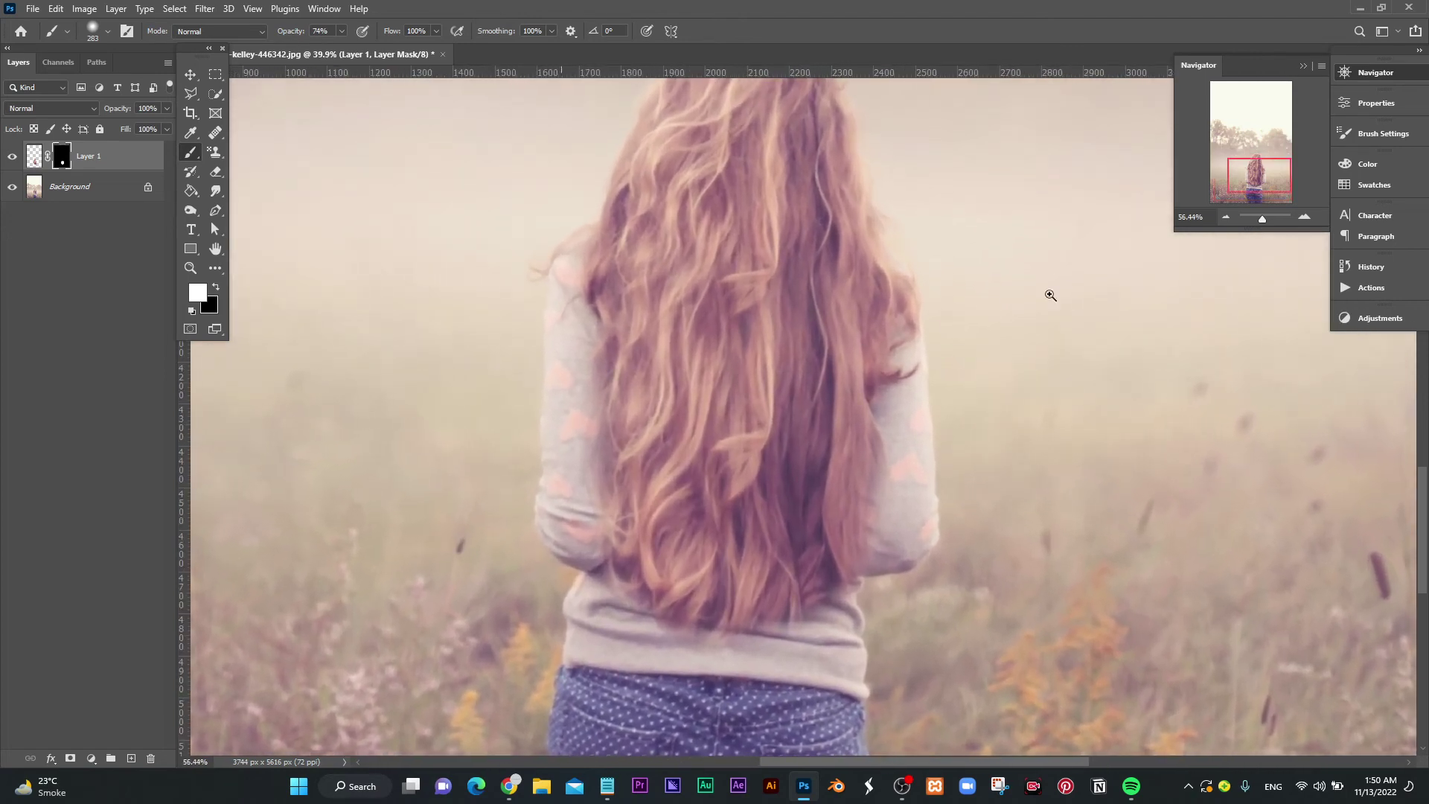
left_click(1226, 219)
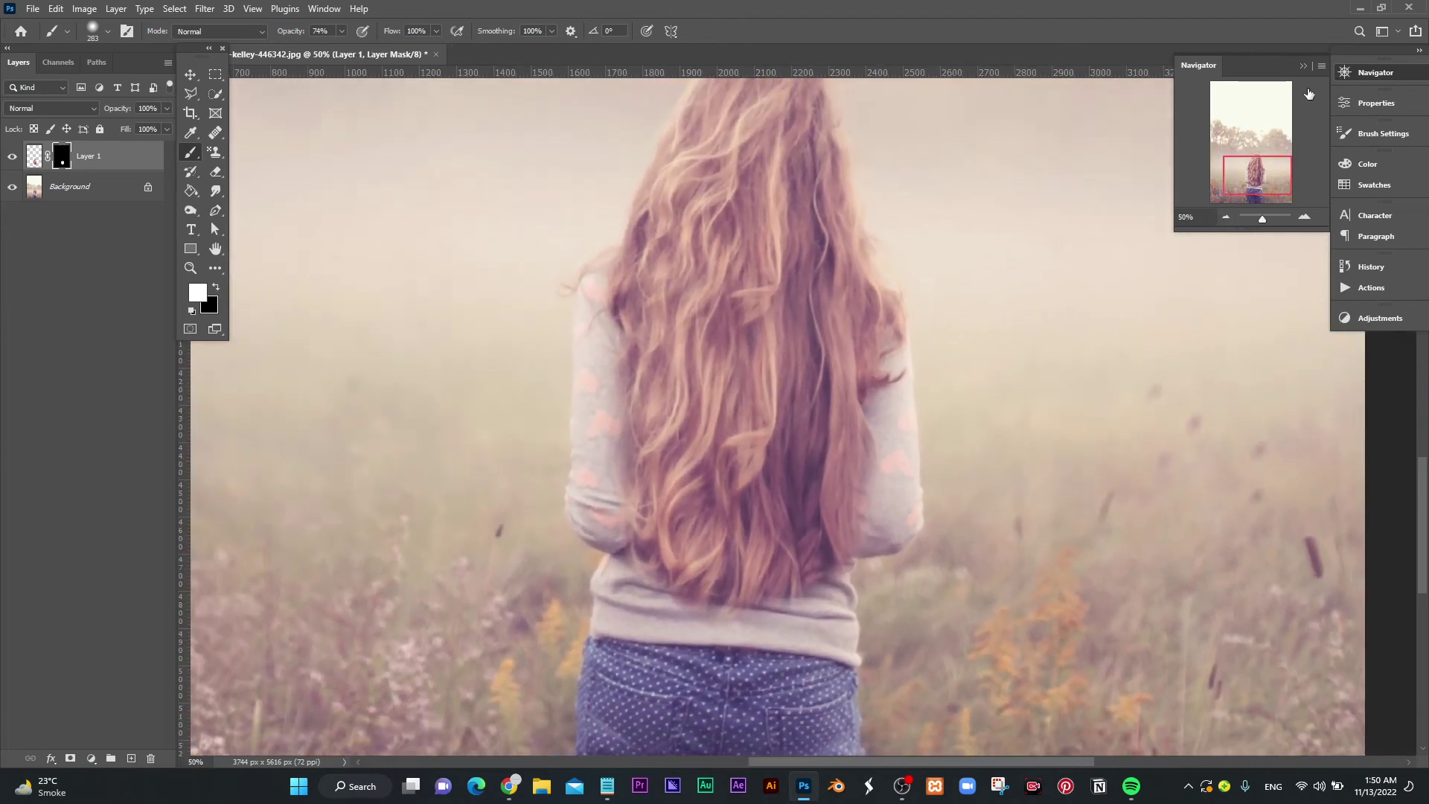
left_click(1306, 67)
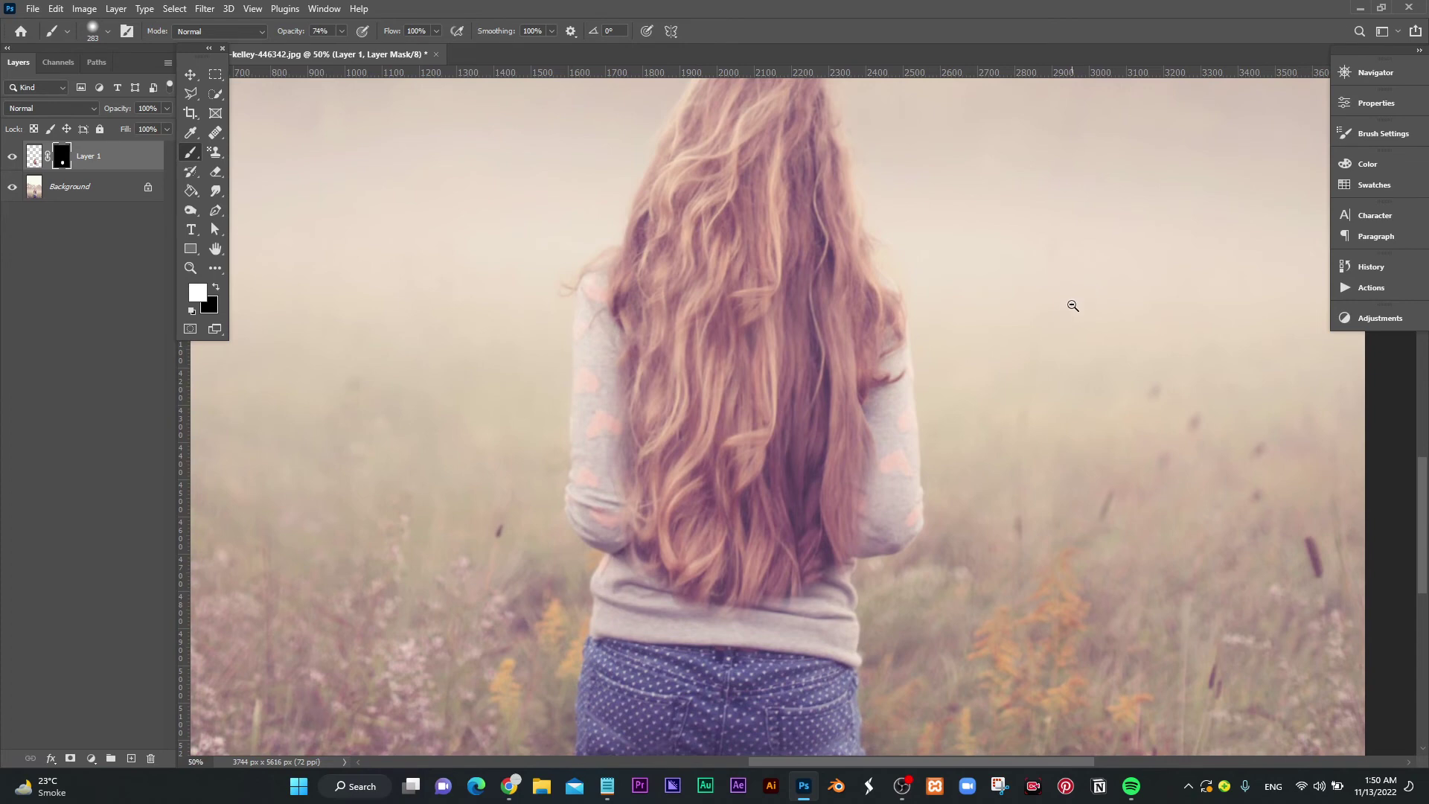
mouse_move(1073, 305)
left_mouse_down()
mouse_move(874, 375)
mouse_move(865, 405)
left_mouse_up()
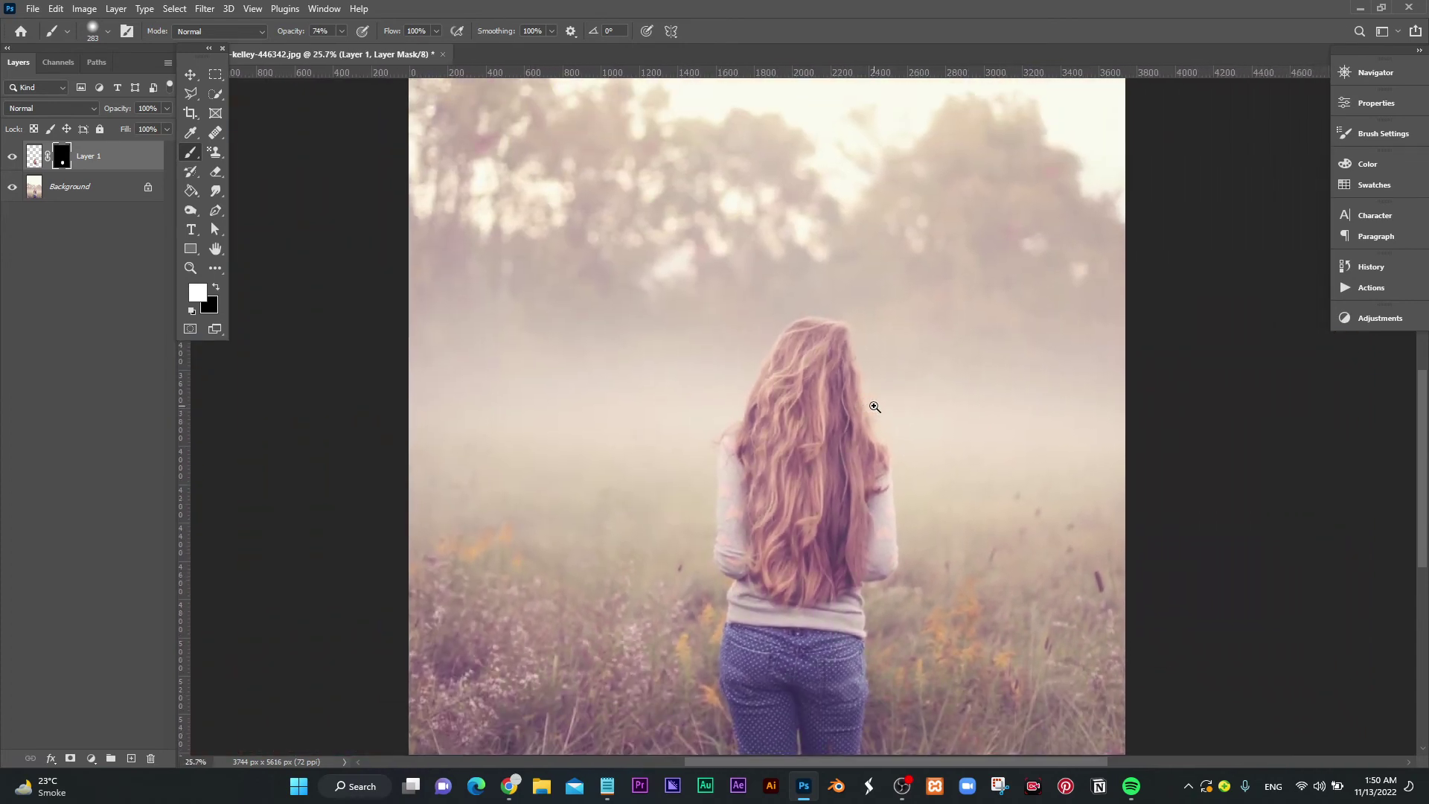
left_click(922, 403)
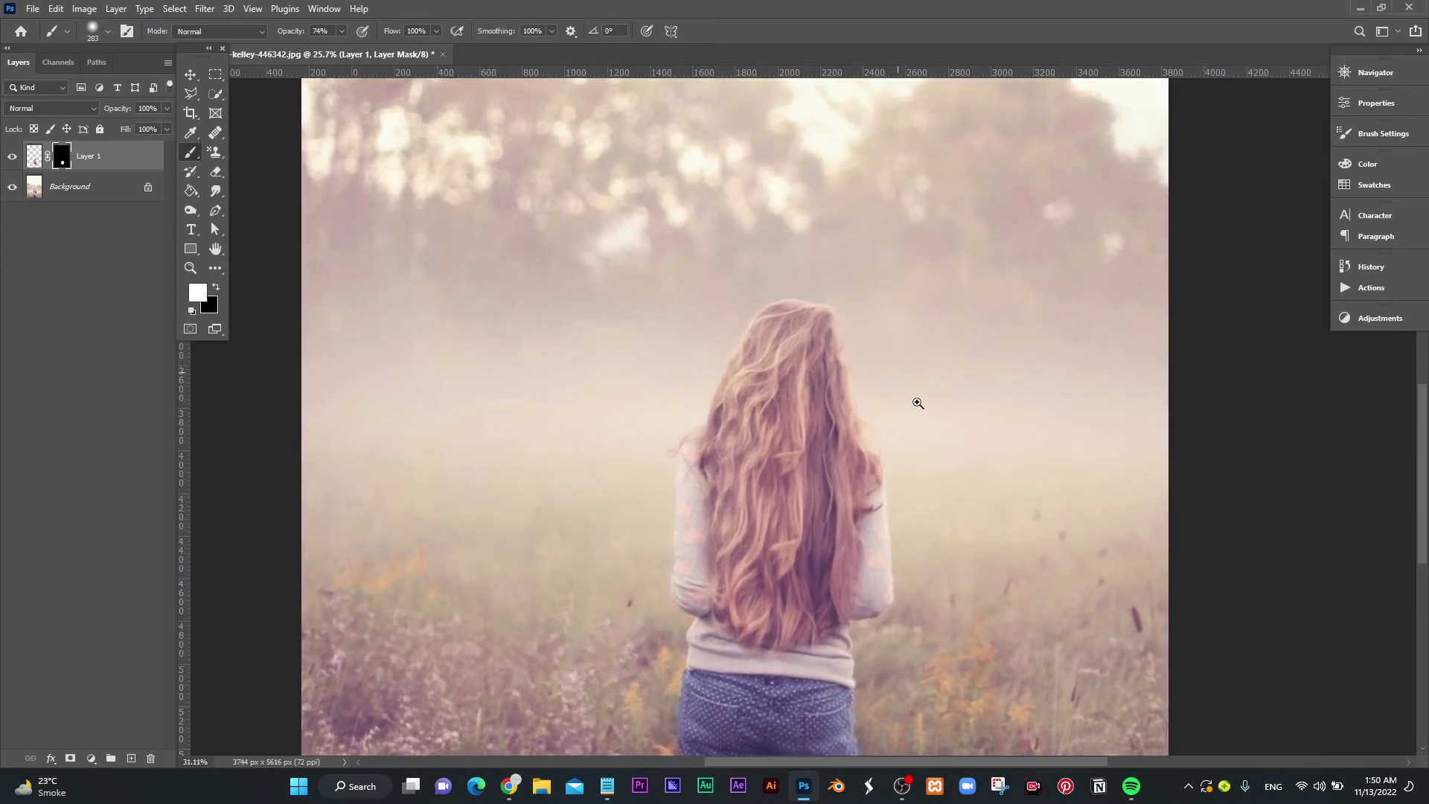
left_click(917, 402, "alt")
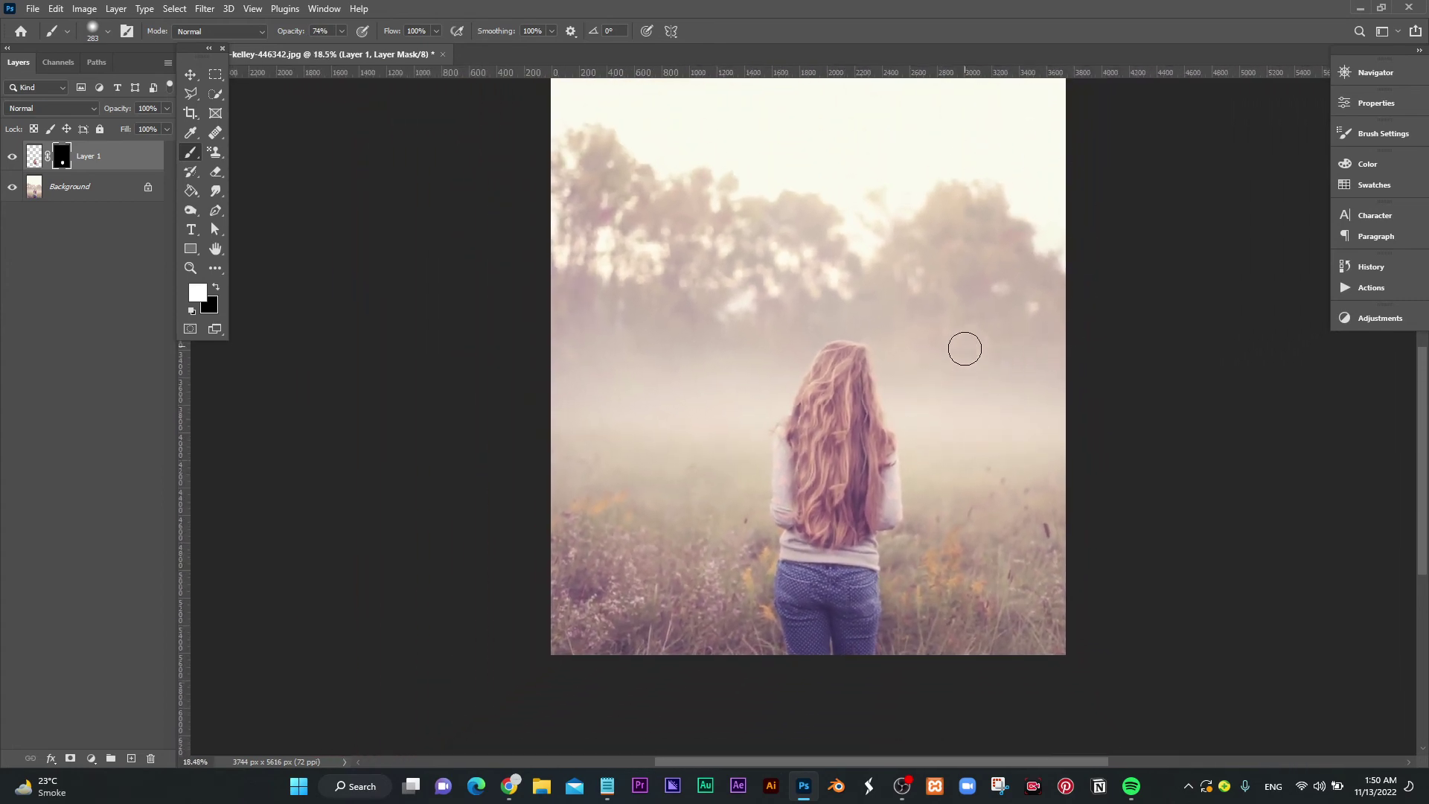
key("ctrl+1")
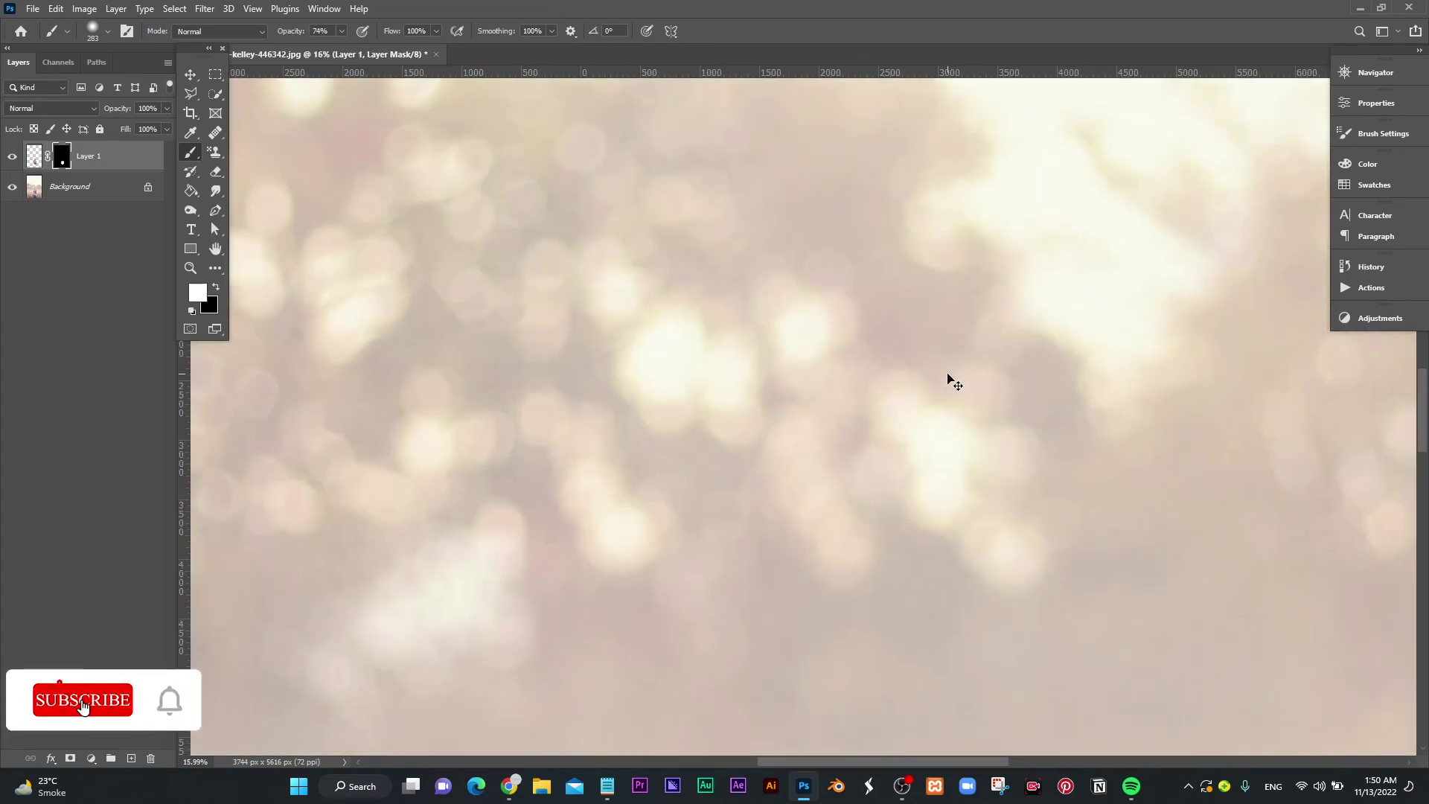
key("ctrl+0")
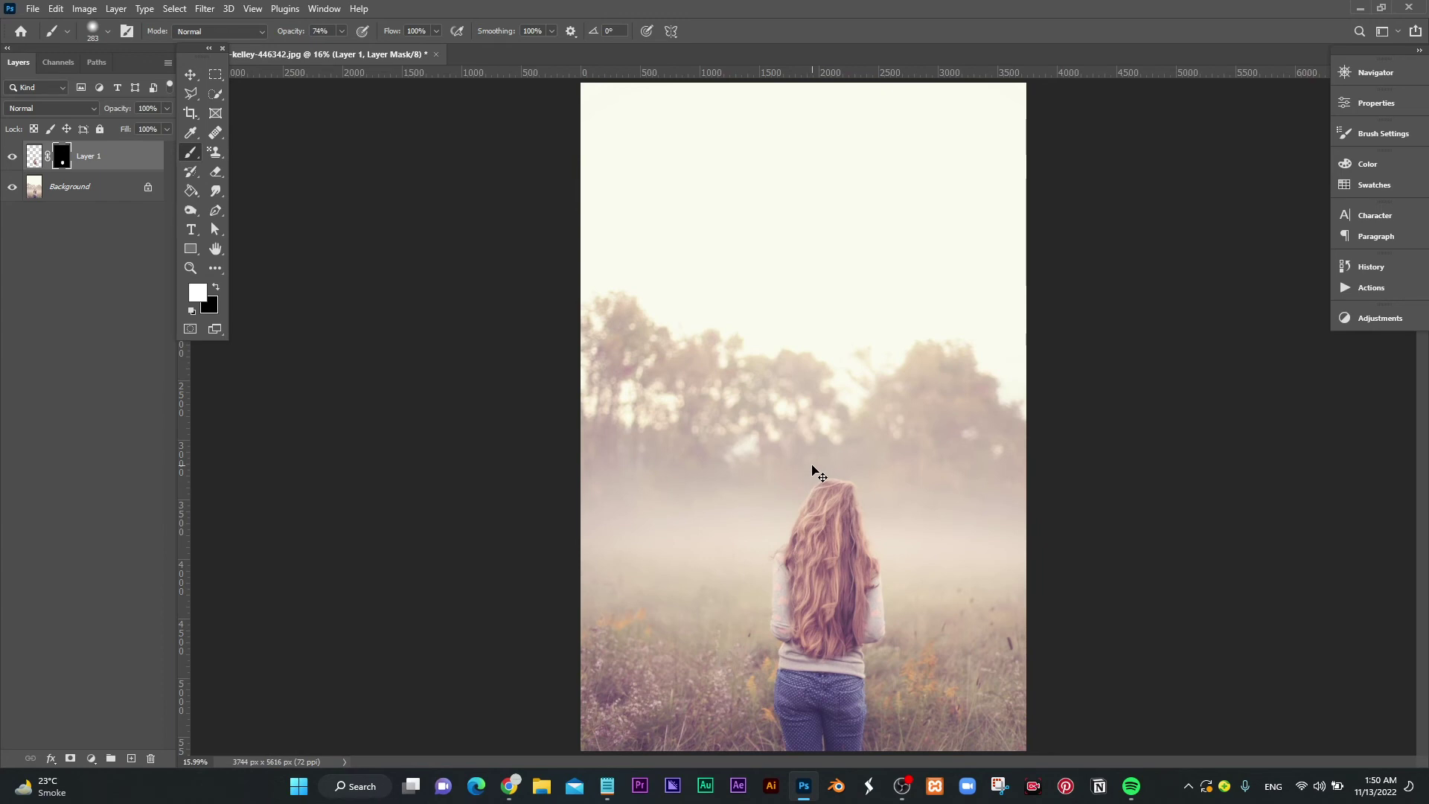
mouse_move(819, 464)
left_mouse_down()
mouse_move(787, 379)
mouse_move(668, 393)
left_mouse_up()
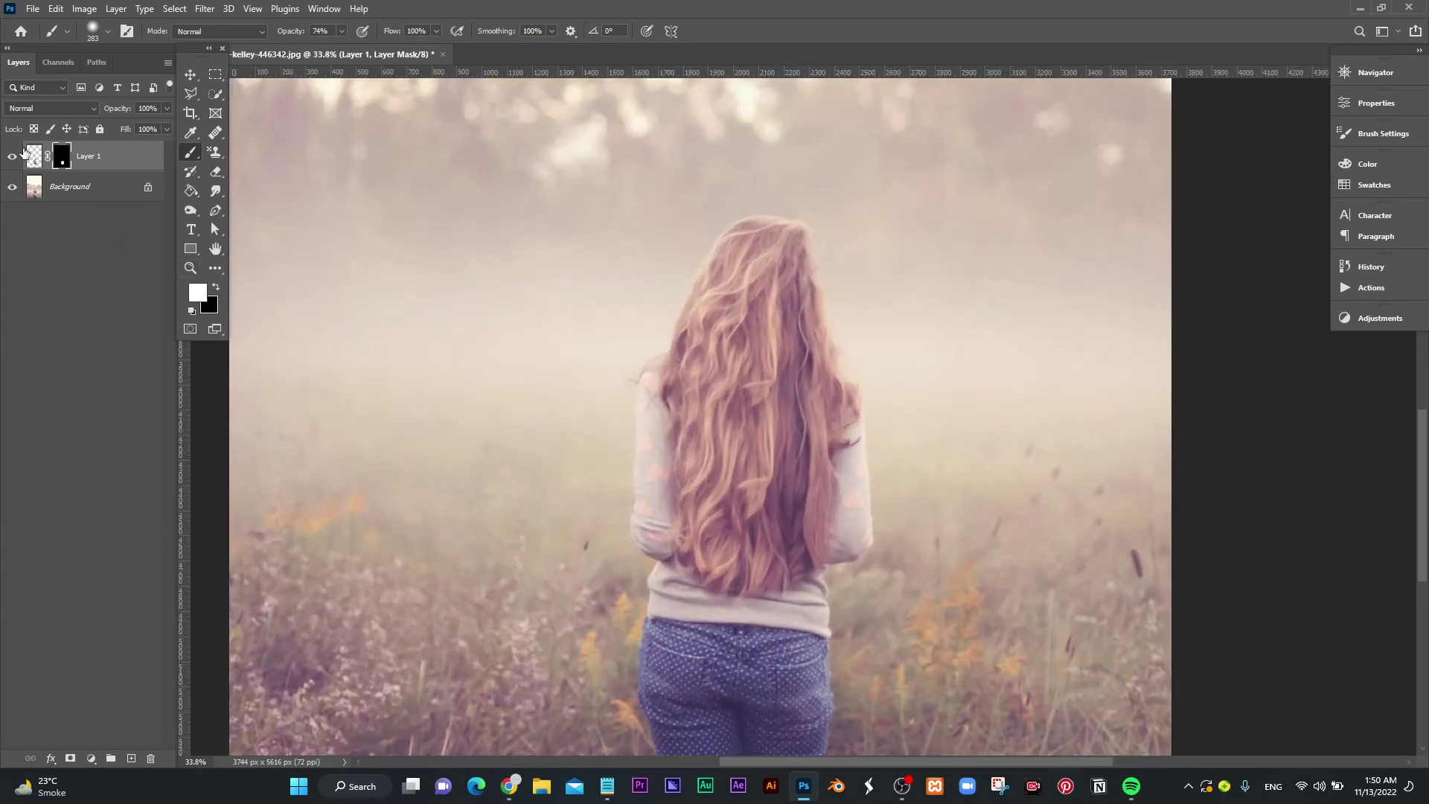
left_click(14, 157)
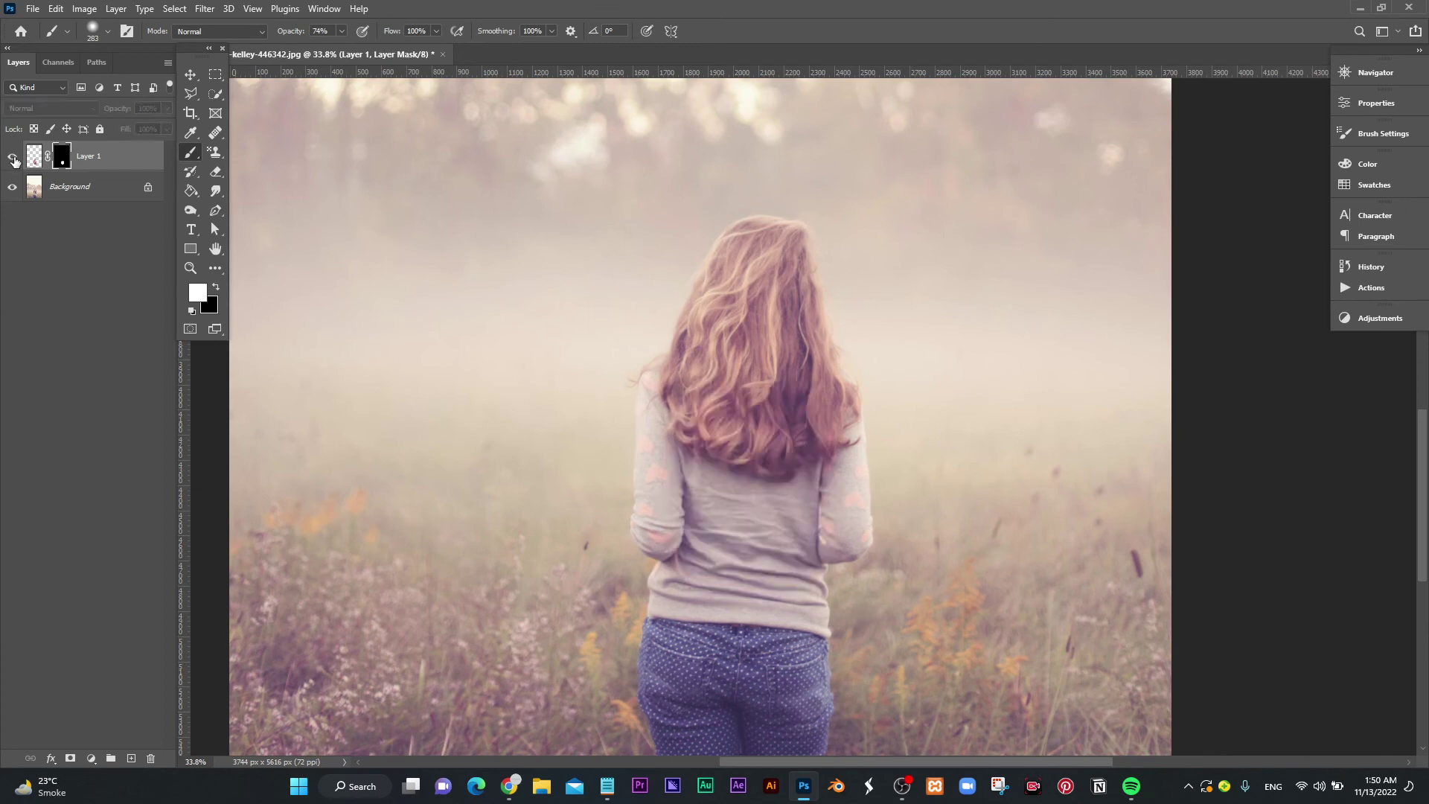
left_click(13, 158)
left_click_drag(781, 314, 754, 322)
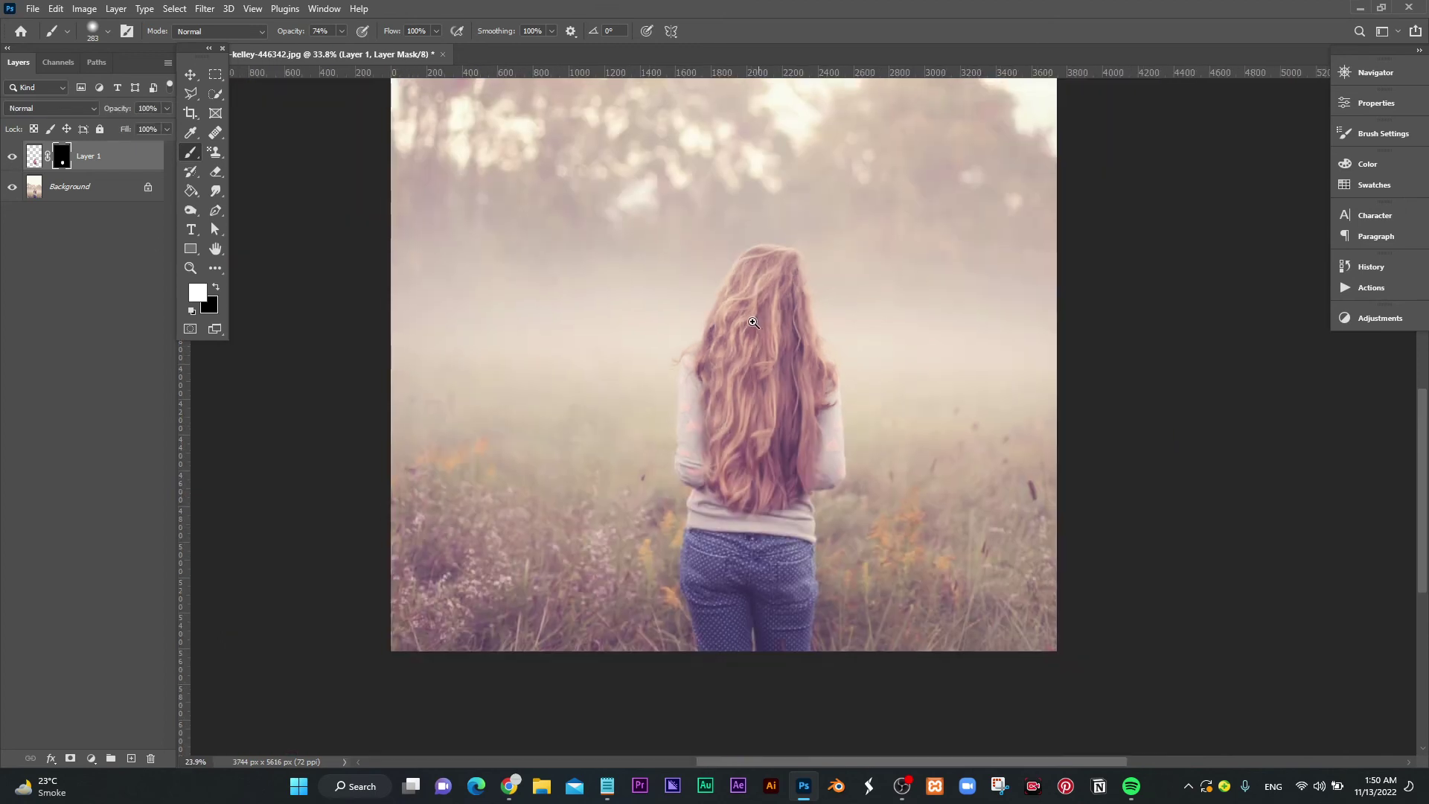
left_click_drag(719, 273, 717, 392)
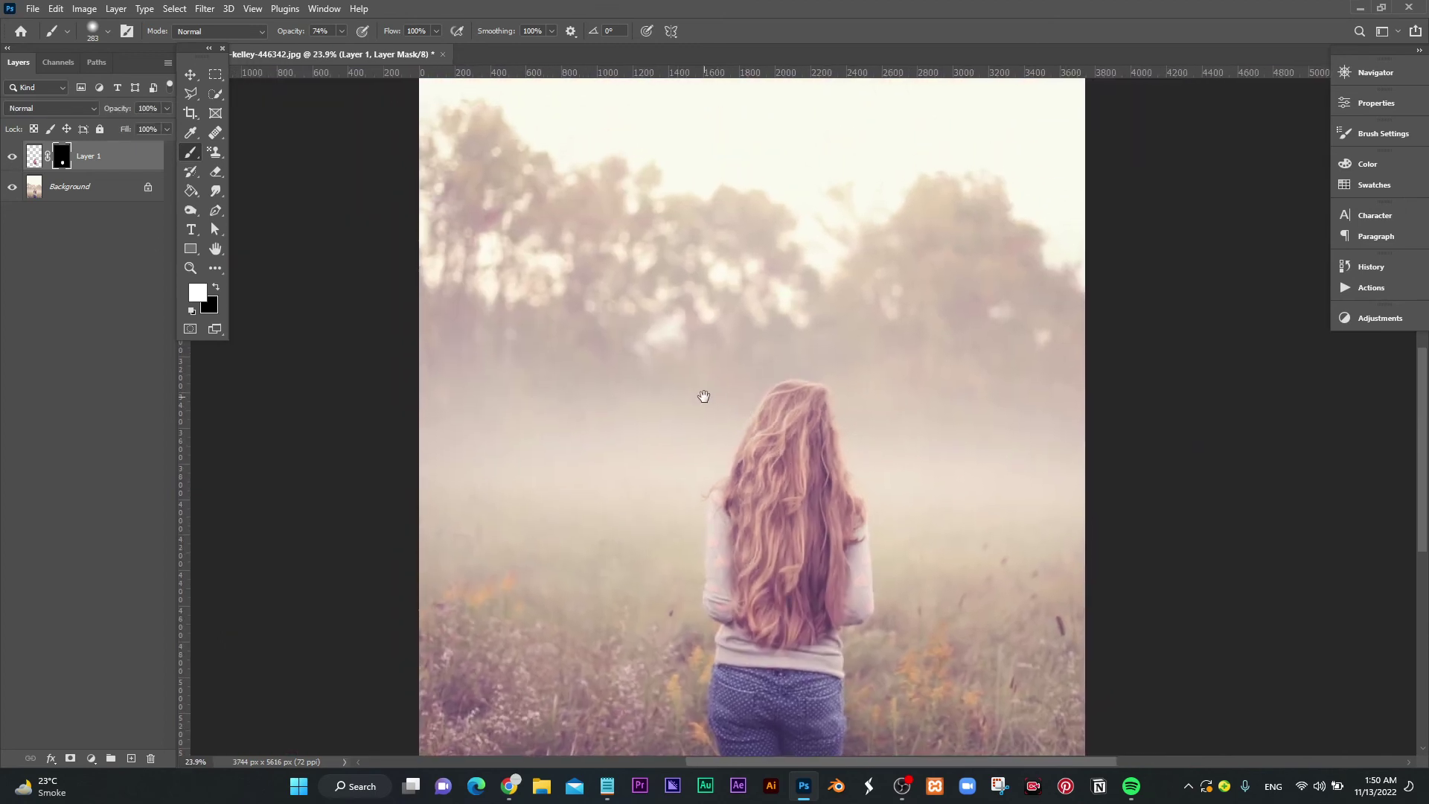